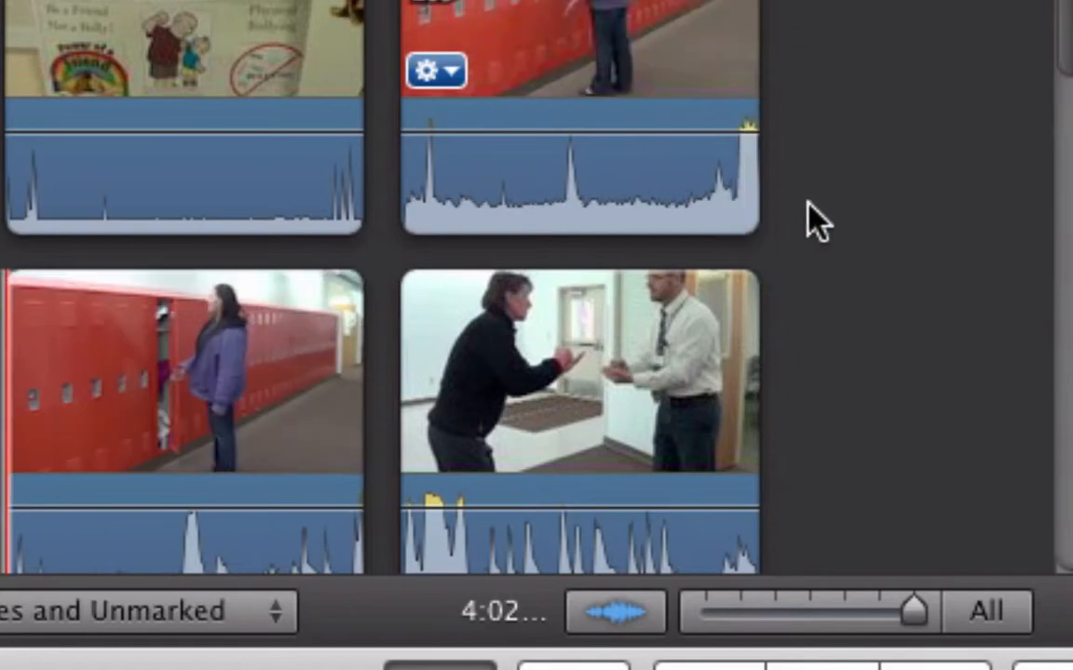
- Add a 4-second selection of the red locker hallway footage to the empty project
left_click(652, 24)
left_click_drag(651, 28, 47, 669)
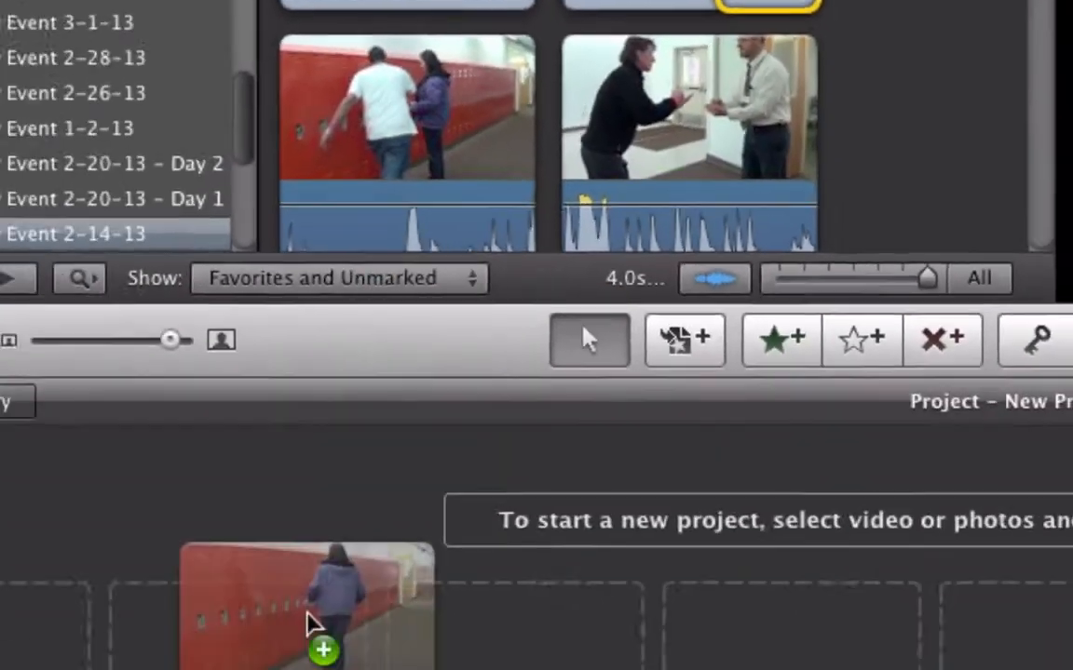
left_click_drag(312, 623, 316, 626)
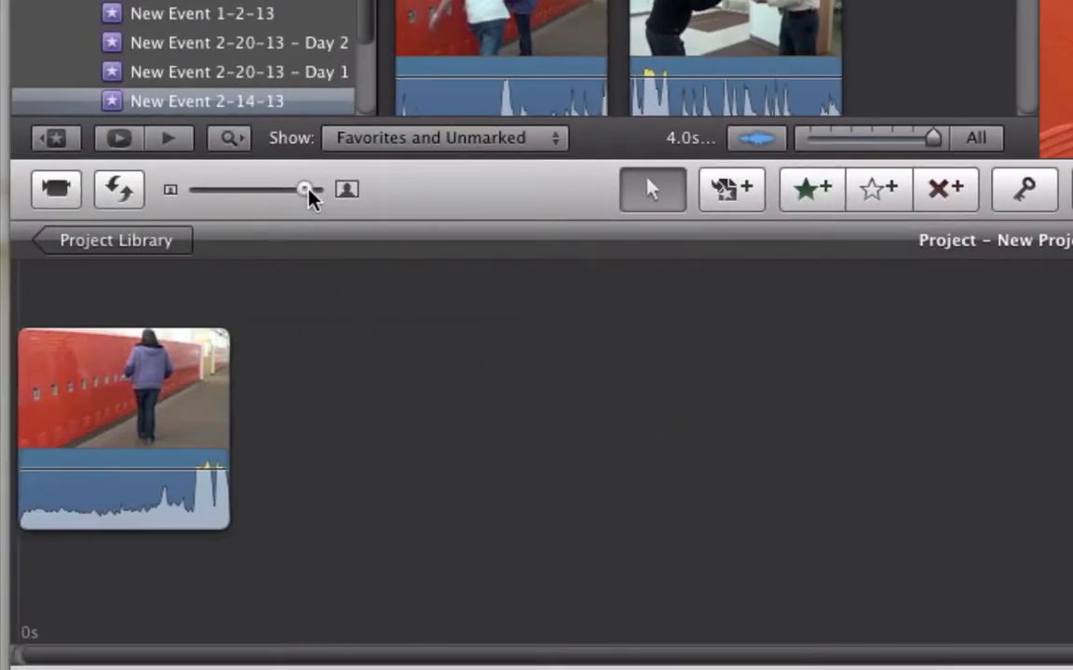
left_click_drag(307, 191, 353, 195)
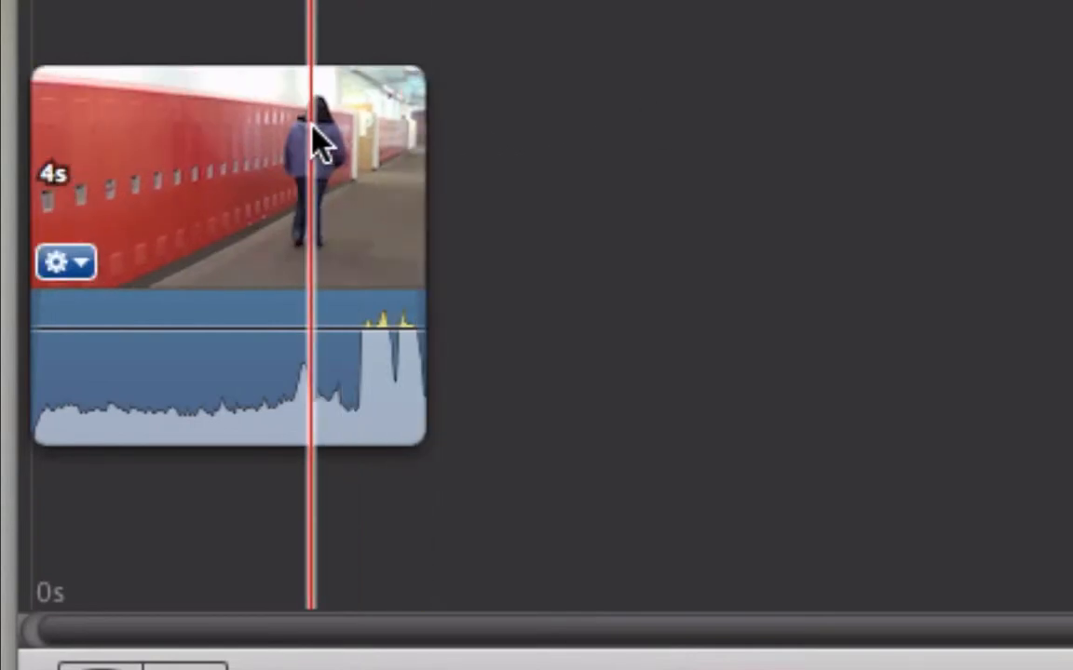
- Open the audio settings of the hallway clip in the Inspector
double_click(315, 129)
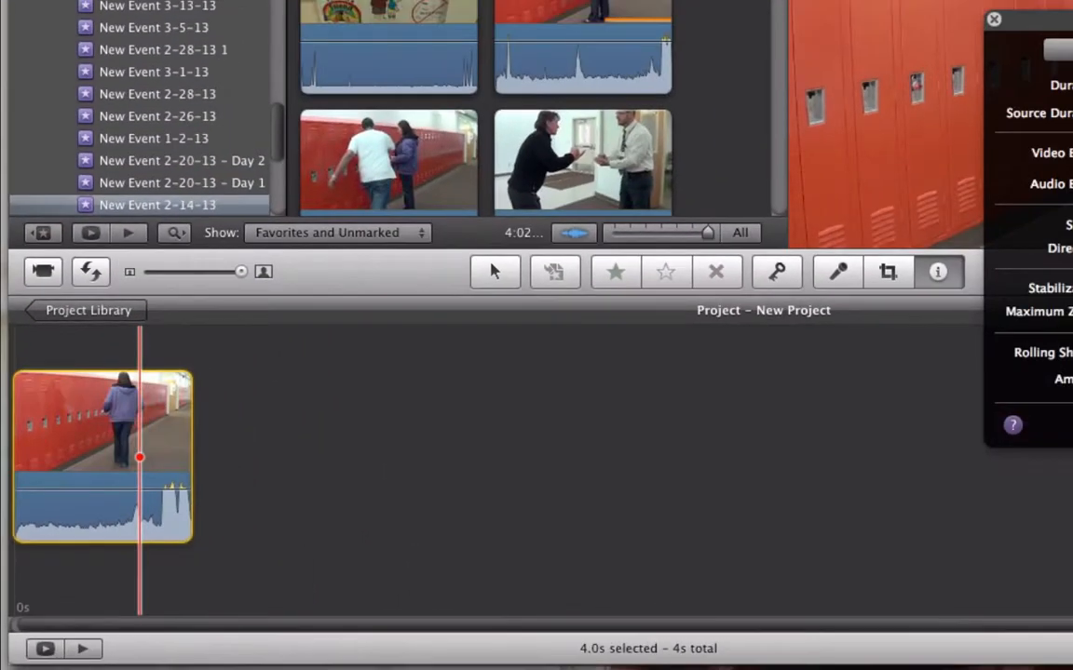
left_click_drag(1062, 21, 607, 181)
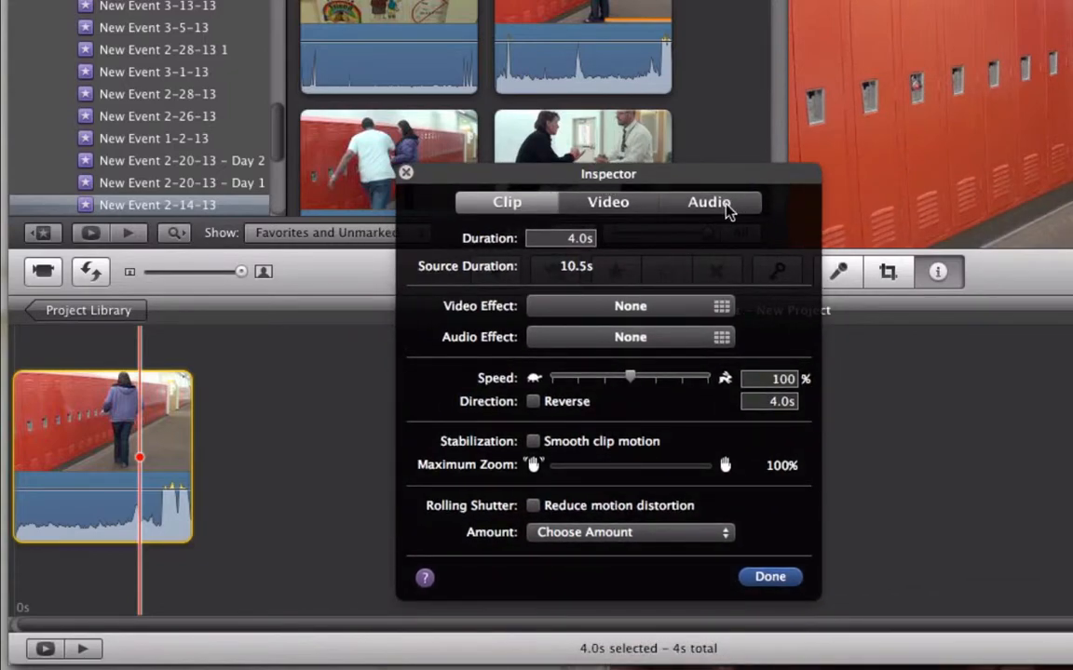
left_click(725, 207)
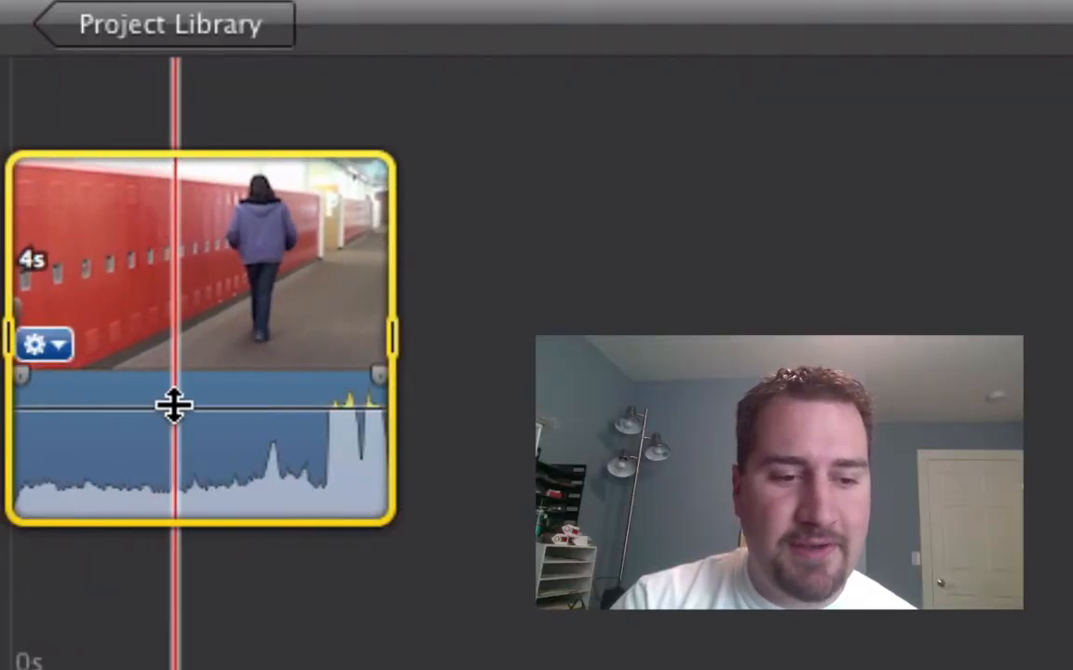
- Try lowering the overall volume of the hallway clip on its waveform, and return it to the original level
mouse_move(175, 407)
left_mouse_down()
mouse_move(165, 466)
mouse_move(177, 416)
mouse_move(178, 449)
mouse_move(184, 303)
mouse_move(187, 405)
left_mouse_up()
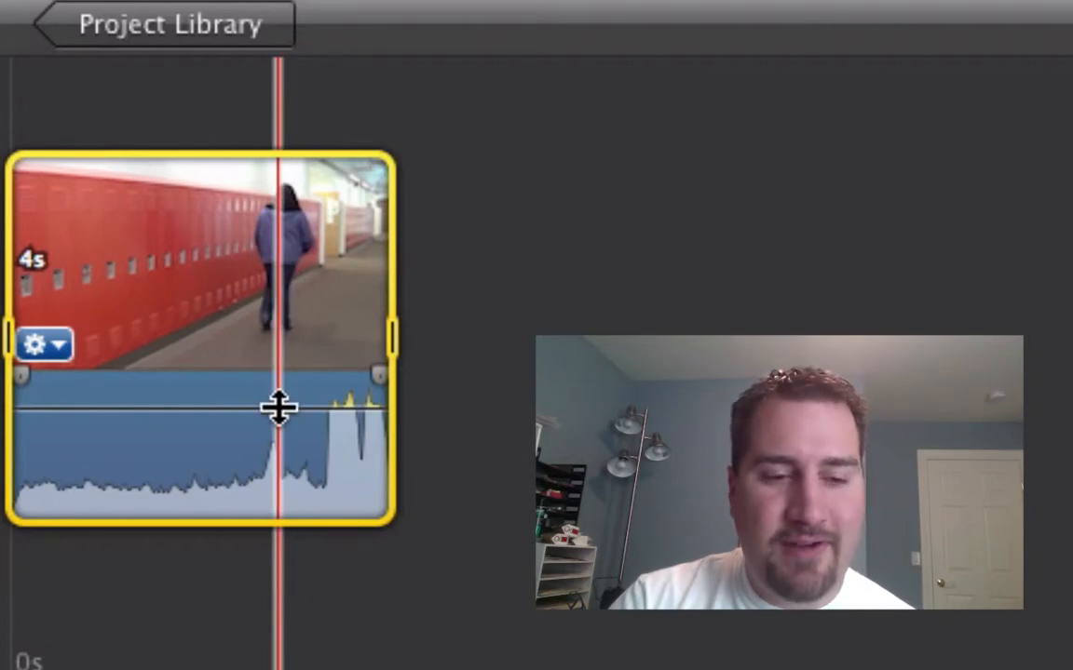
left_click_drag(277, 411, 271, 435)
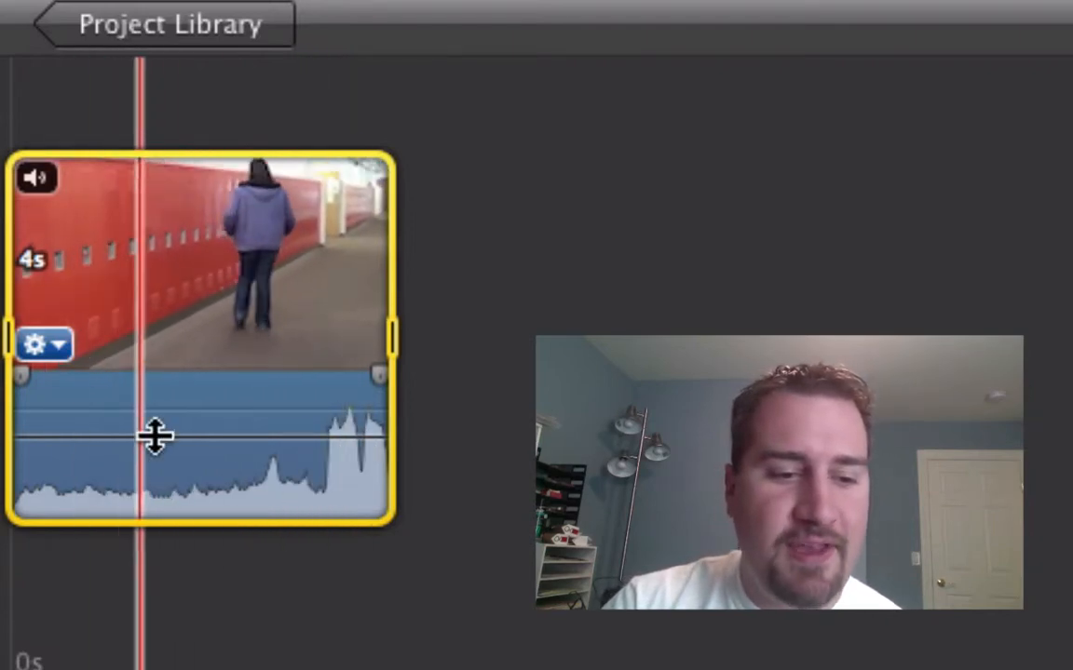
left_click_drag(155, 438, 187, 410)
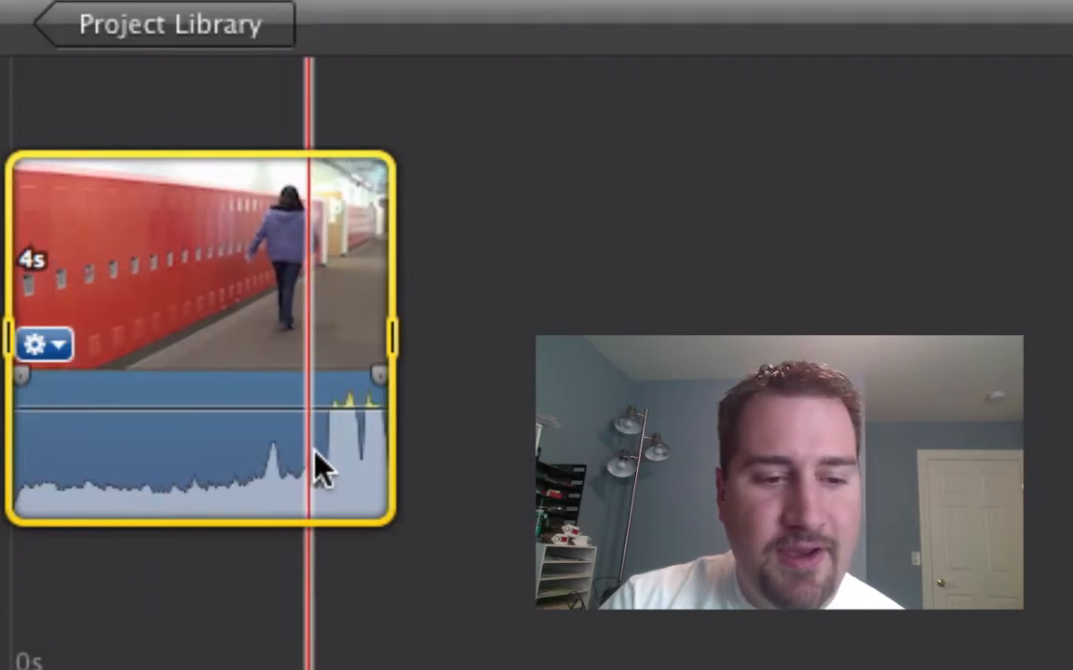
- Select the loud section at the end of the hallway clip's audio and lower the volume of only that section
left_click(323, 445)
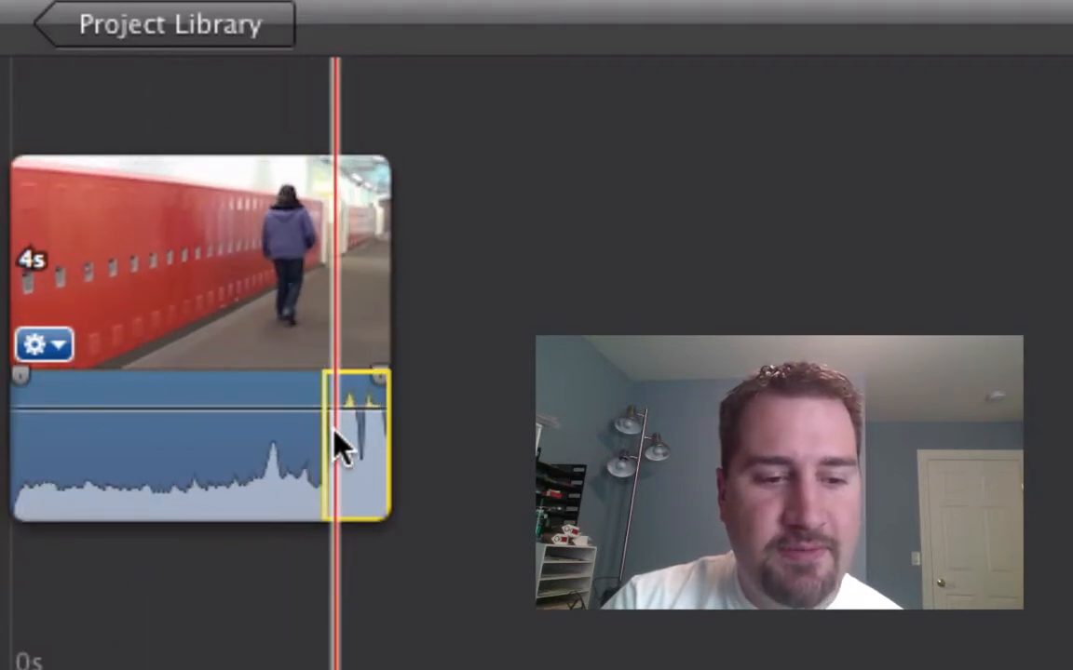
mouse_move(320, 450)
left_mouse_down()
mouse_move(296, 457)
mouse_move(321, 455)
left_mouse_up()
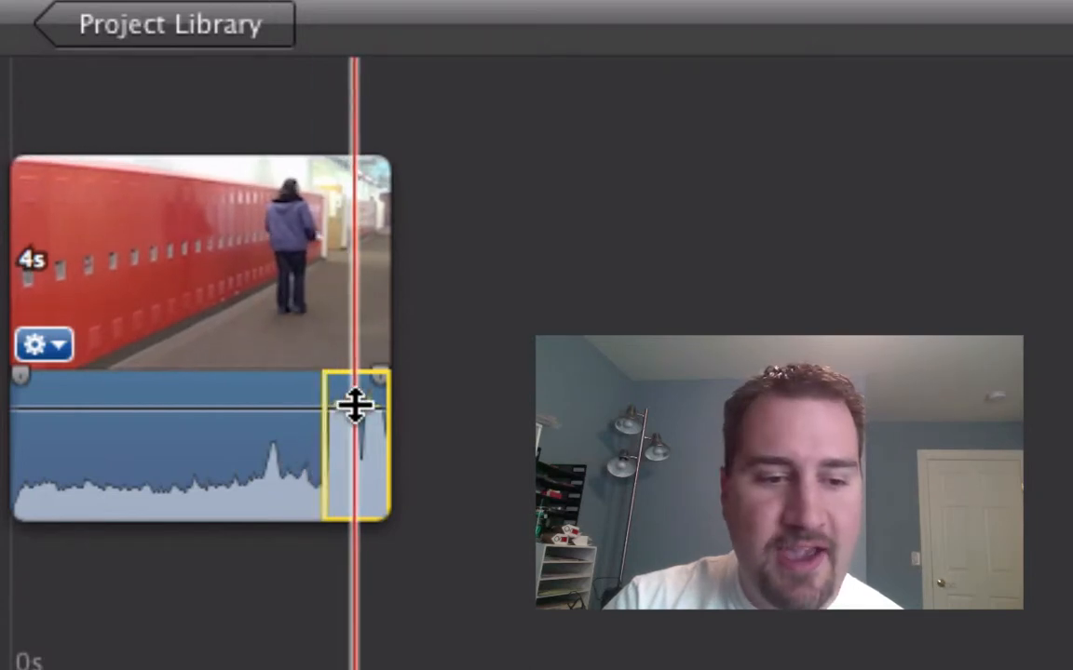
left_click_drag(355, 409, 355, 431)
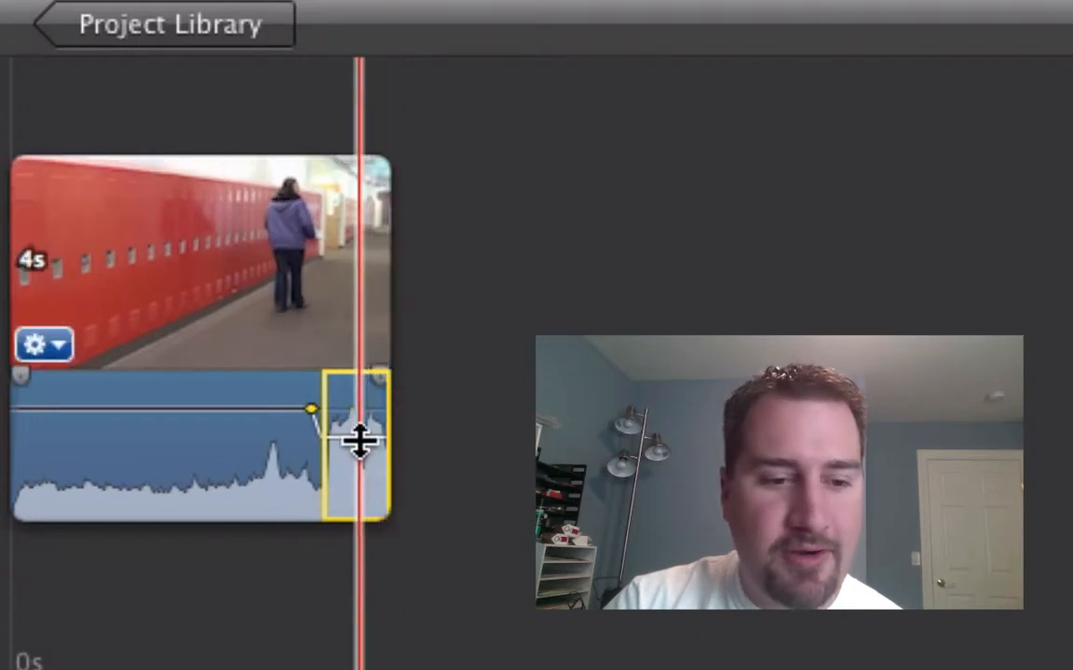
mouse_move(360, 438)
left_mouse_down()
mouse_move(361, 422)
mouse_move(361, 434)
left_mouse_up()
- Try adjusting the volume of the quieter audio range before the hallway clip's loud ending, and play it
left_click_drag(303, 456, 31, 469)
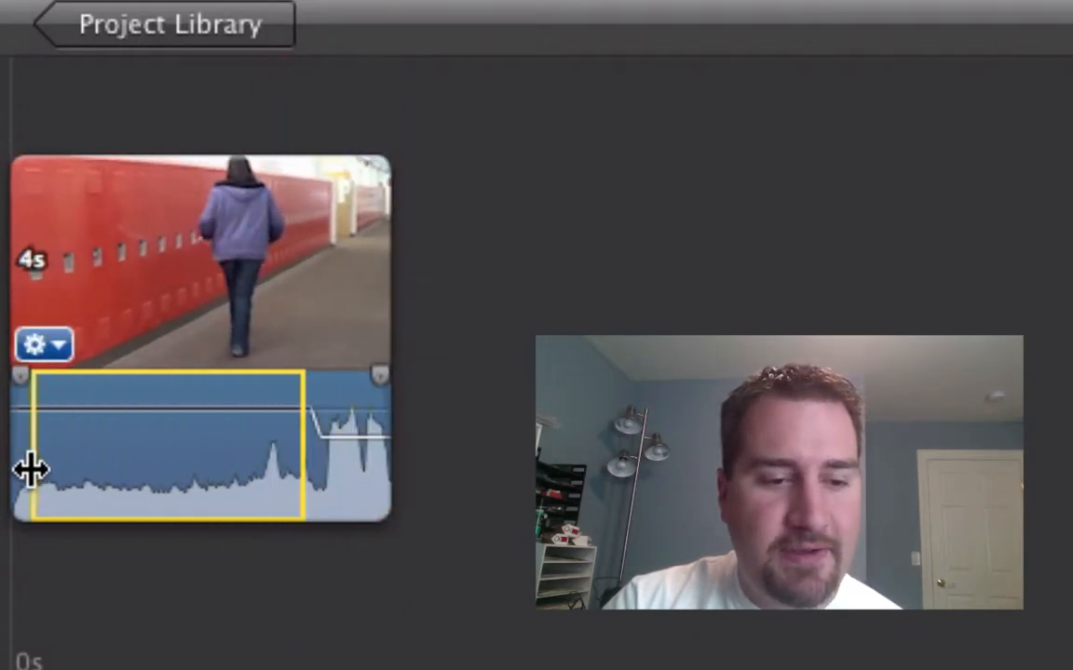
mouse_move(222, 407)
left_mouse_down()
mouse_move(226, 377)
mouse_move(220, 411)
left_mouse_up()
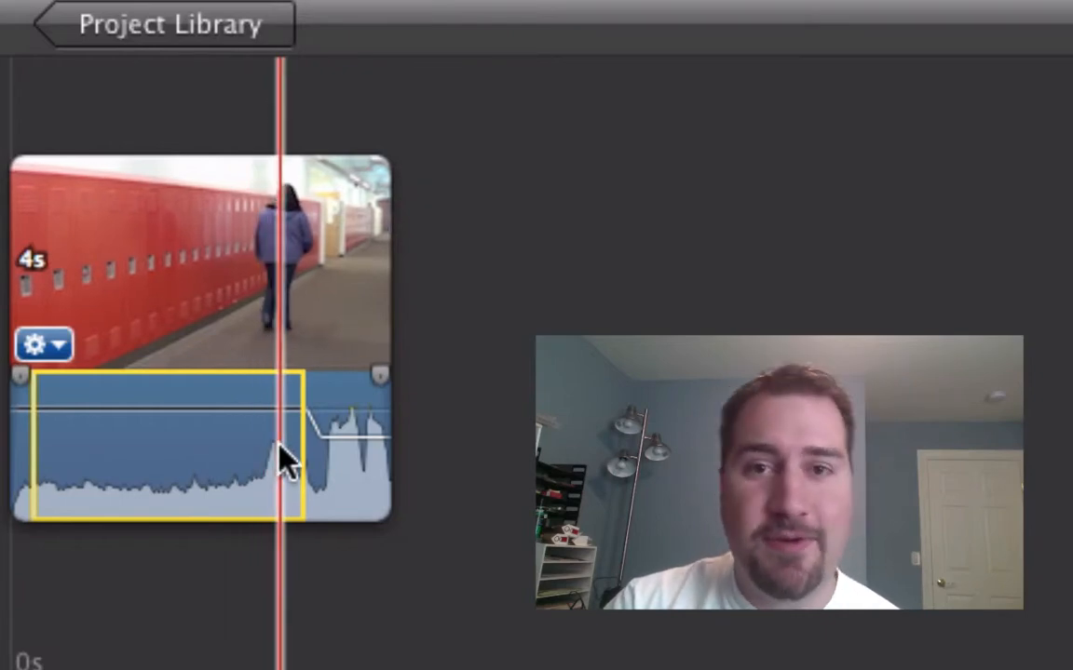
key("space")
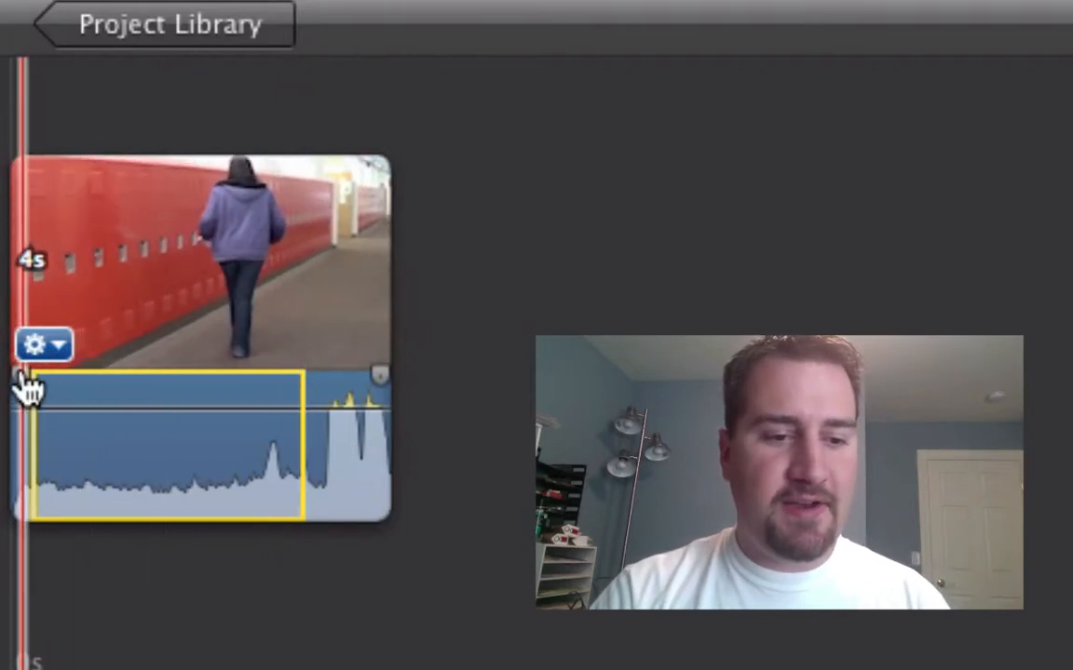
- Pull the hallway clip's audio fade-out and fade-in handles out to the clip's edges, removing both fades
left_click_drag(379, 384, 411, 402)
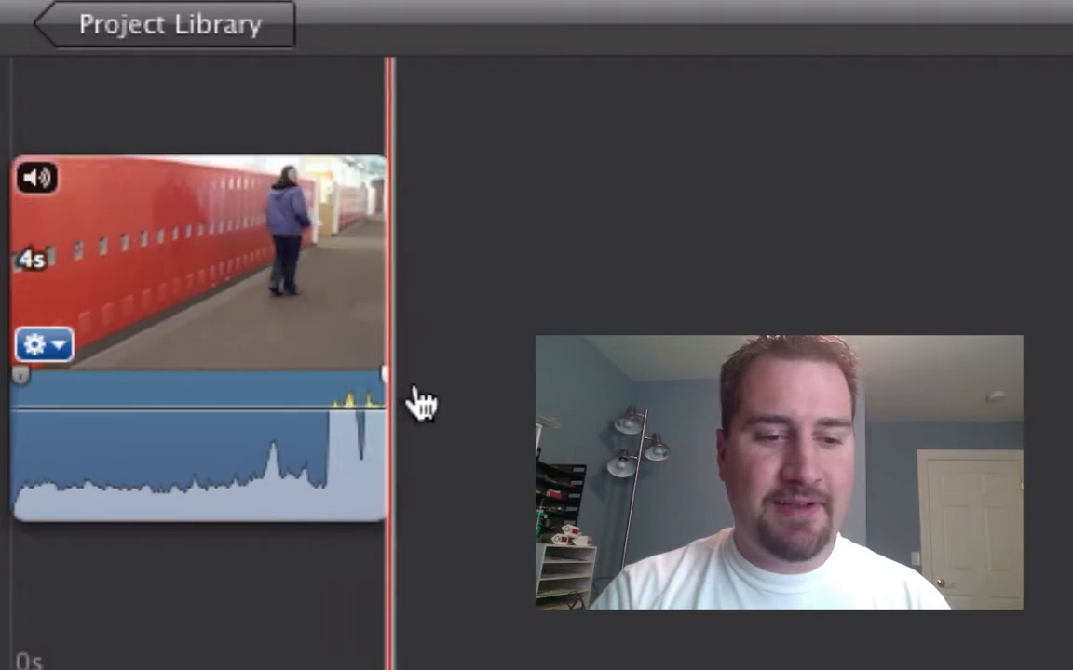
mouse_move(23, 395)
left_mouse_down()
mouse_move(144, 405)
mouse_move(7, 407)
left_mouse_up()
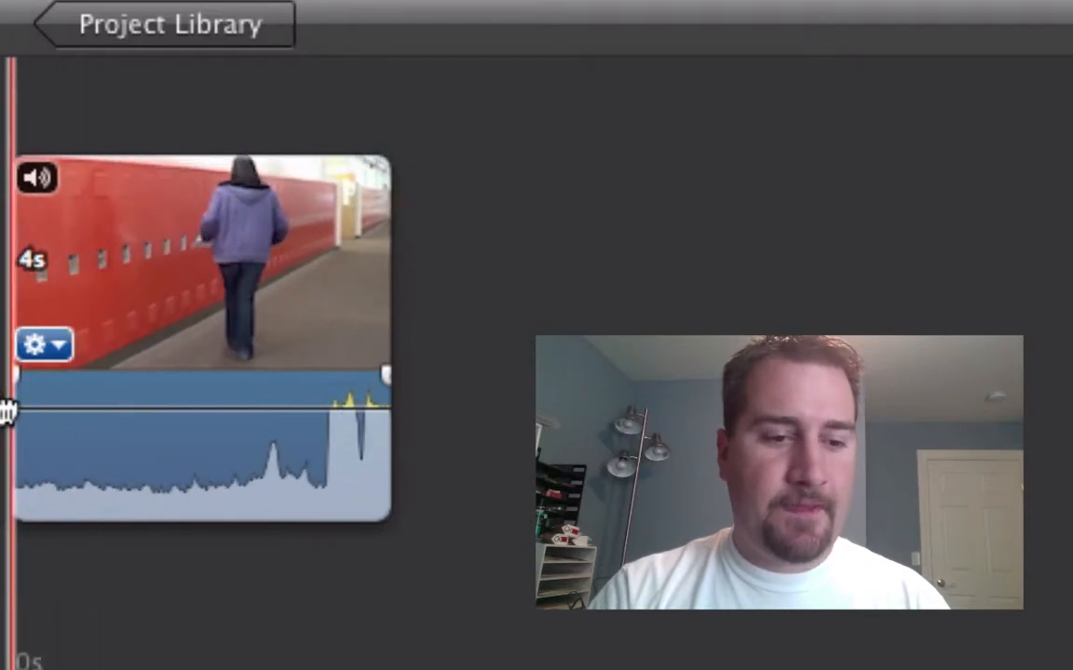
- Turn off the hallway clip's manual audio fade-in and try a manual fade-out of 1.1 s
double_click(126, 212)
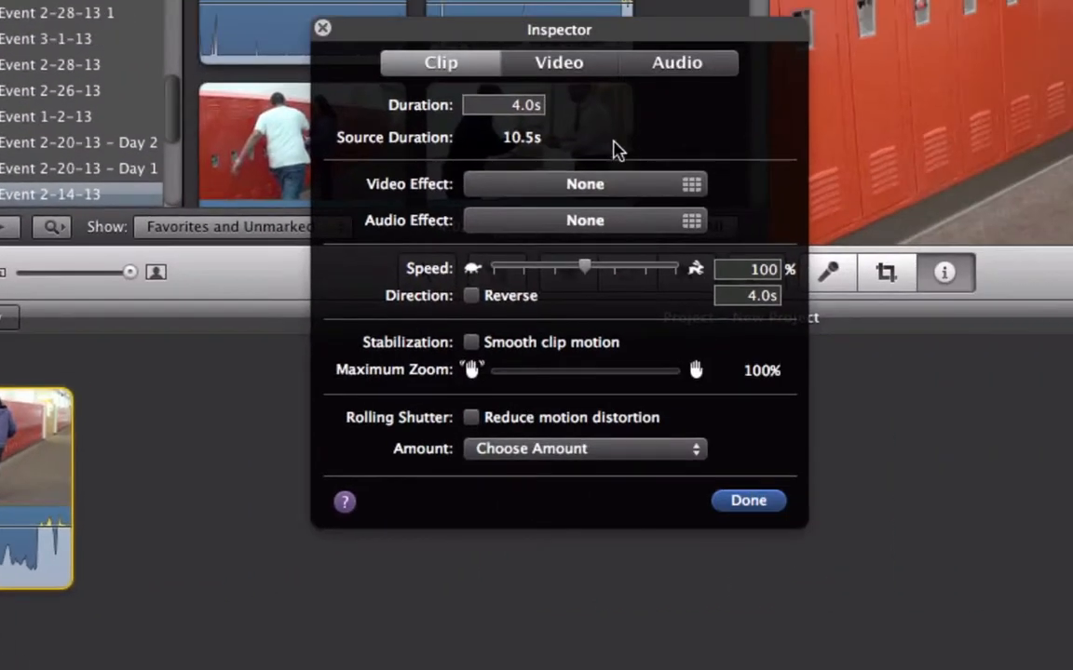
left_click(678, 69)
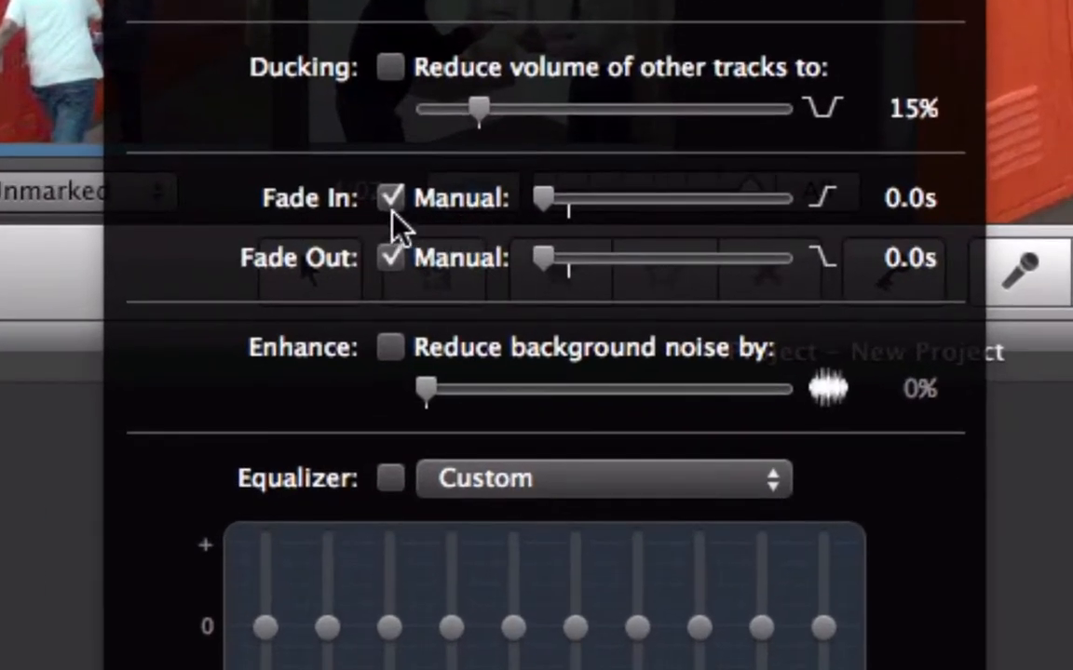
left_click(392, 200)
left_click(392, 259)
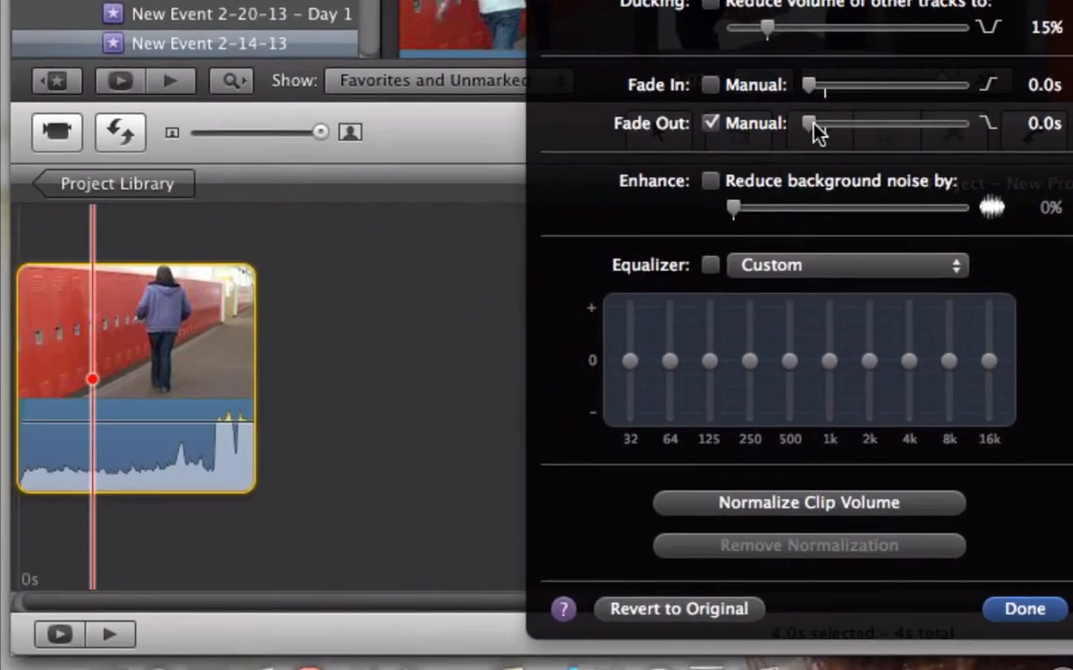
left_click_drag(823, 133, 843, 134)
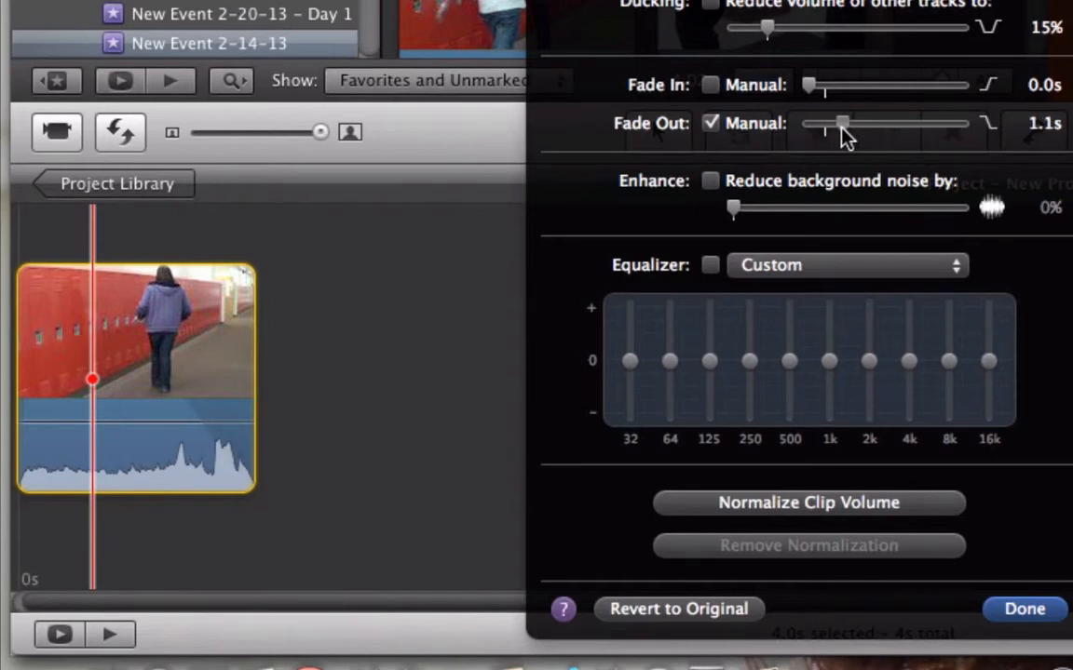
mouse_move(843, 135)
left_mouse_down()
mouse_move(833, 137)
mouse_move(849, 136)
left_mouse_up()
left_click(1020, 607)
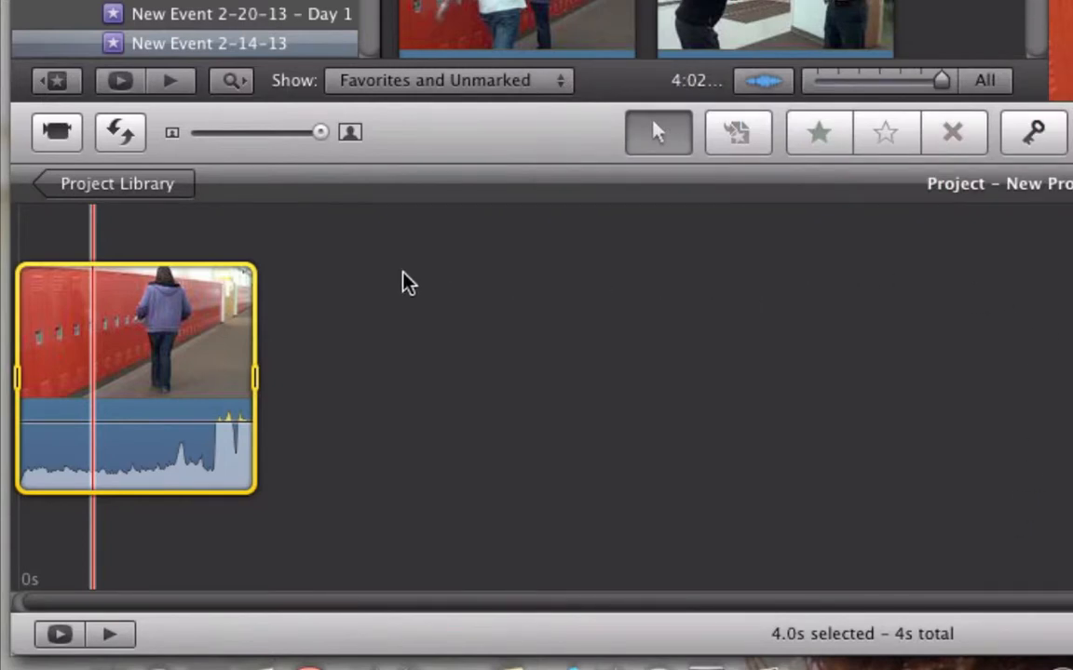
- Reopen the clip's audio adjustments and normalize the clip volume
mouse_move(158, 326)
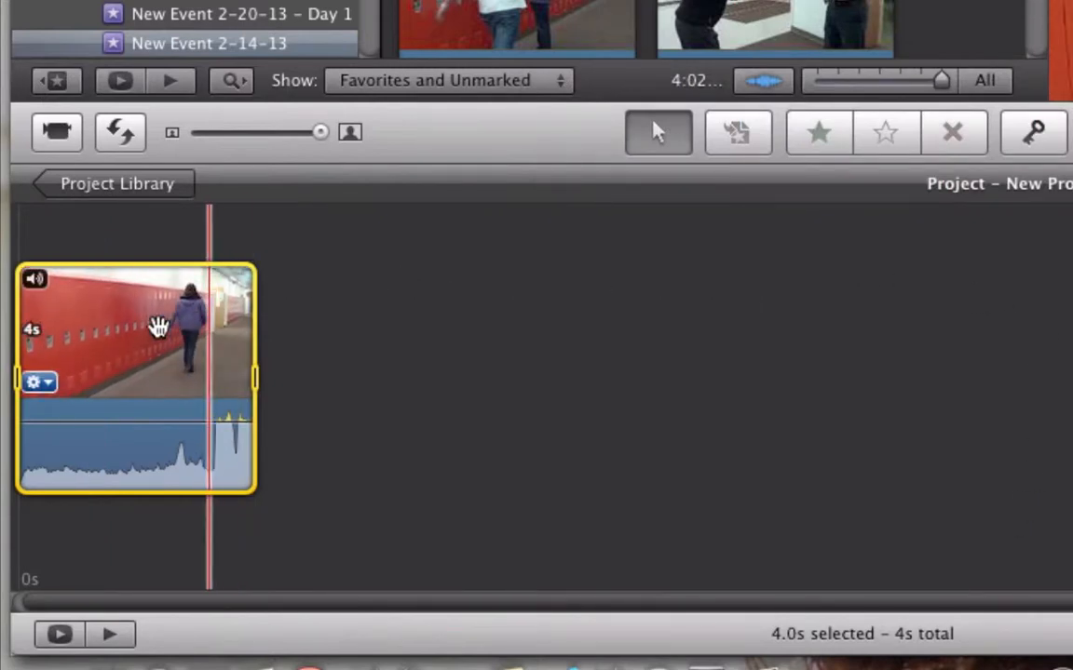
left_click(35, 279)
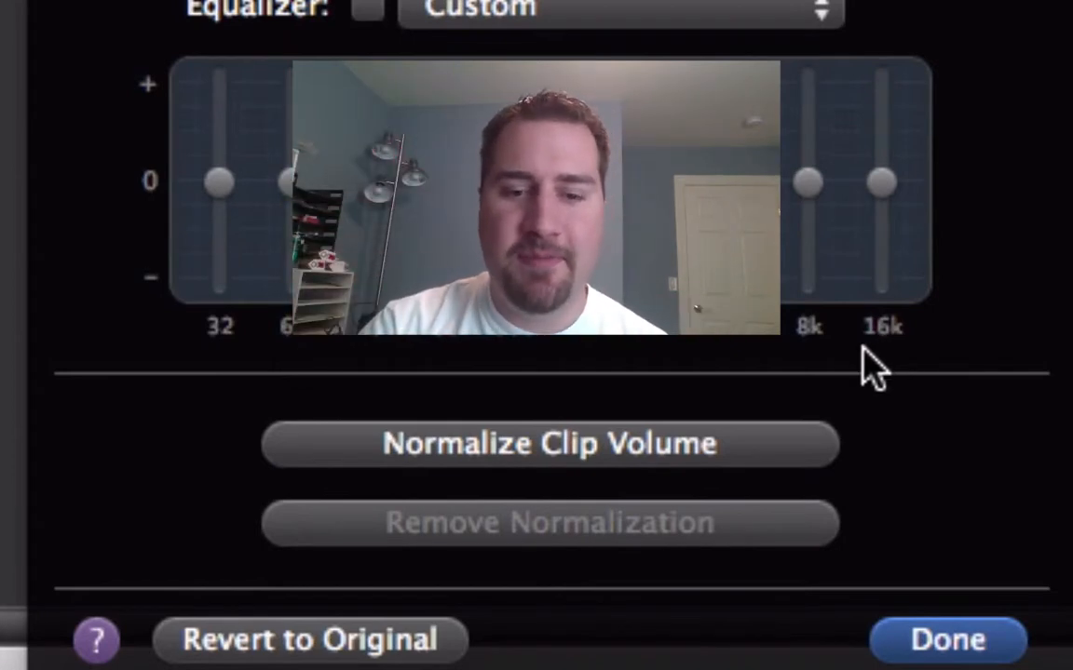
left_click(814, 445)
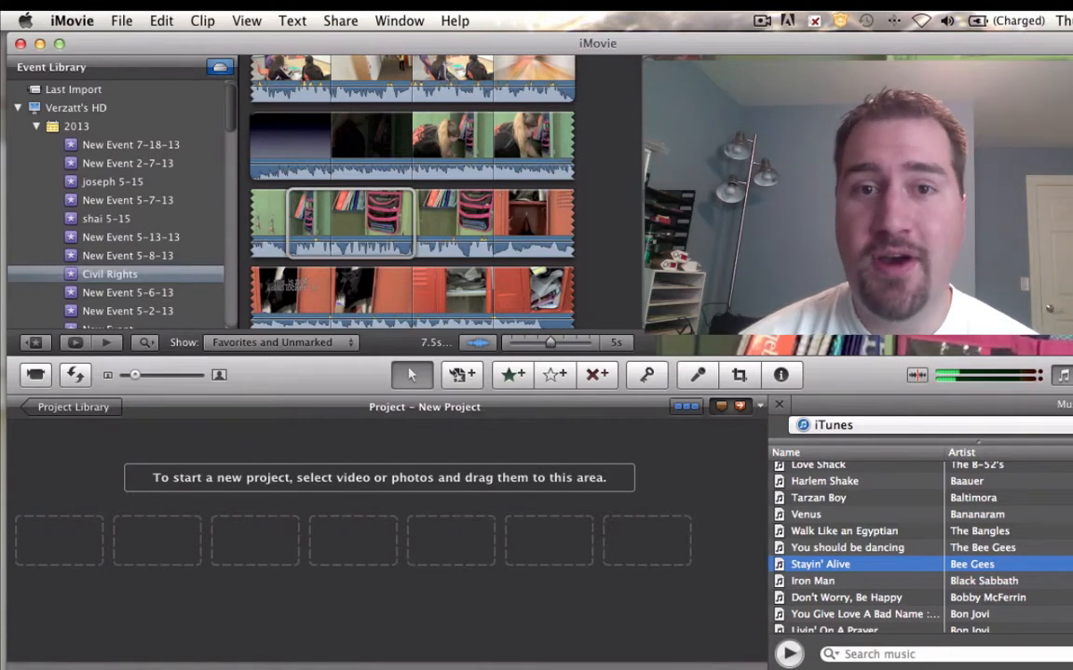
- Add the selected 7.5-second locker footage from the Civil Rights event to the new project and enlarge the clip thumbnails
left_click(354, 224)
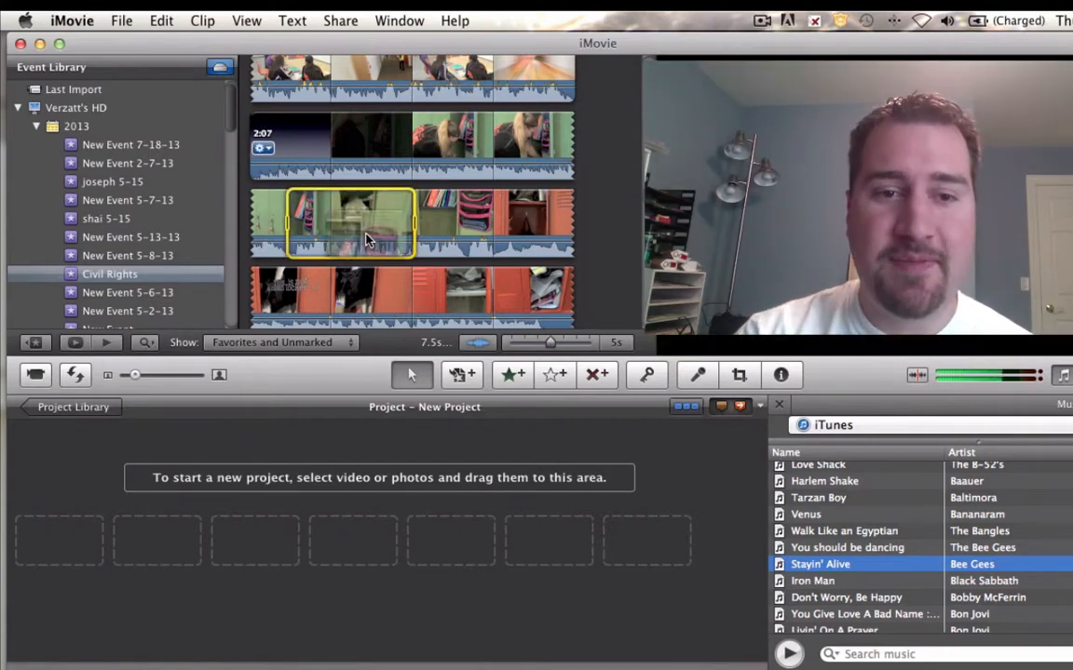
left_click_drag(353, 224, 237, 529)
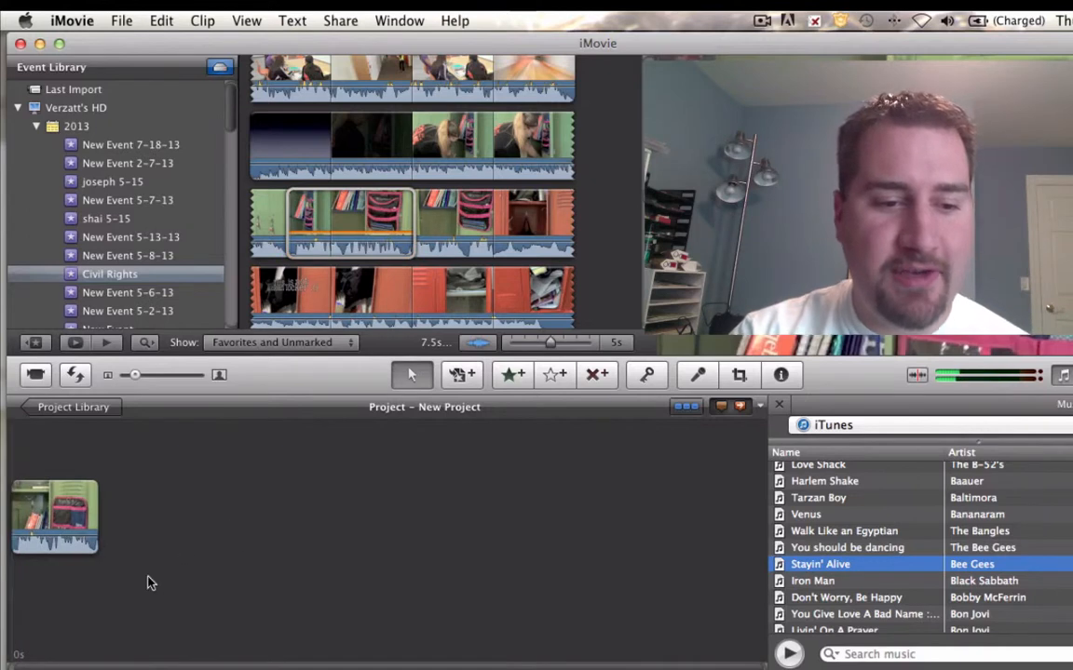
left_click(190, 376)
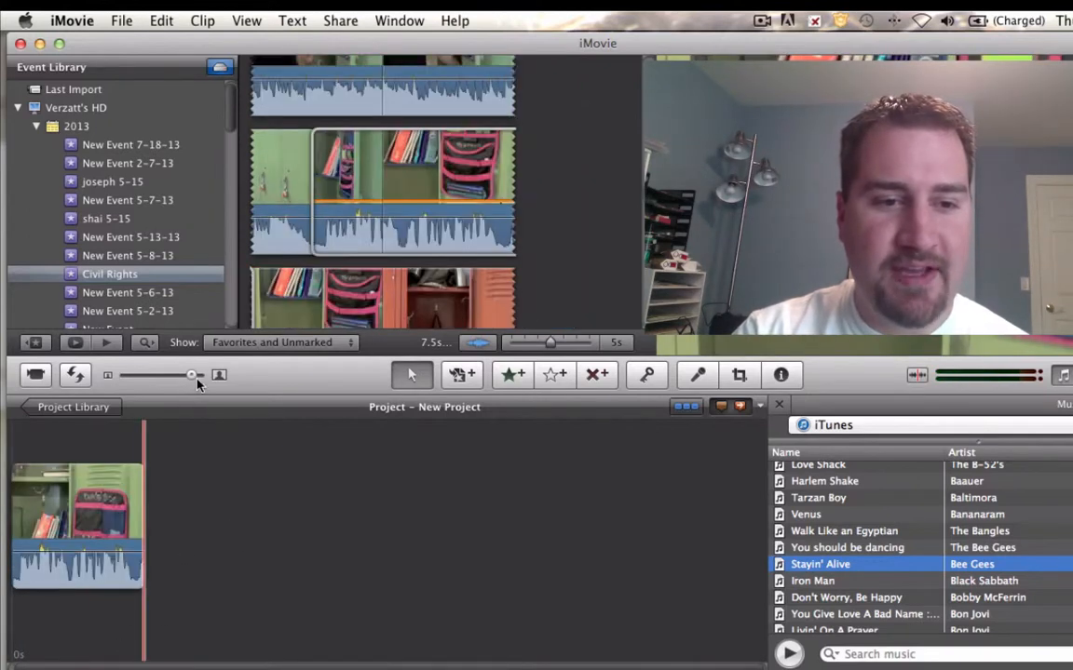
left_click_drag(196, 377, 211, 376)
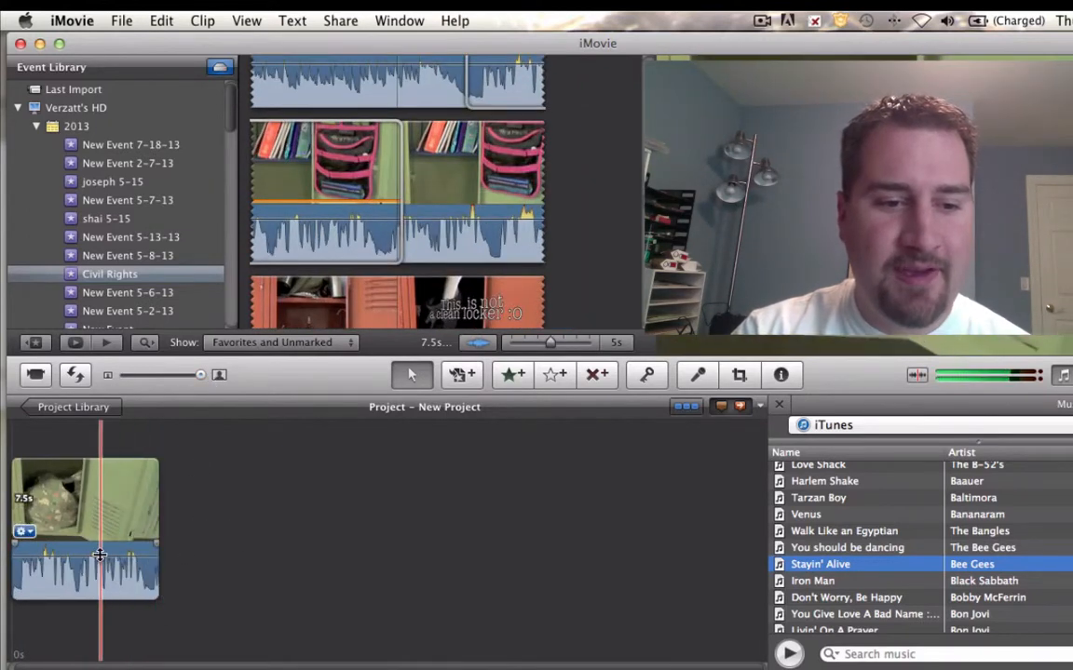
- Silence the locker clip's own audio on its waveform and add "Stayin' Alive" as the project's background music
left_click_drag(100, 555, 100, 617)
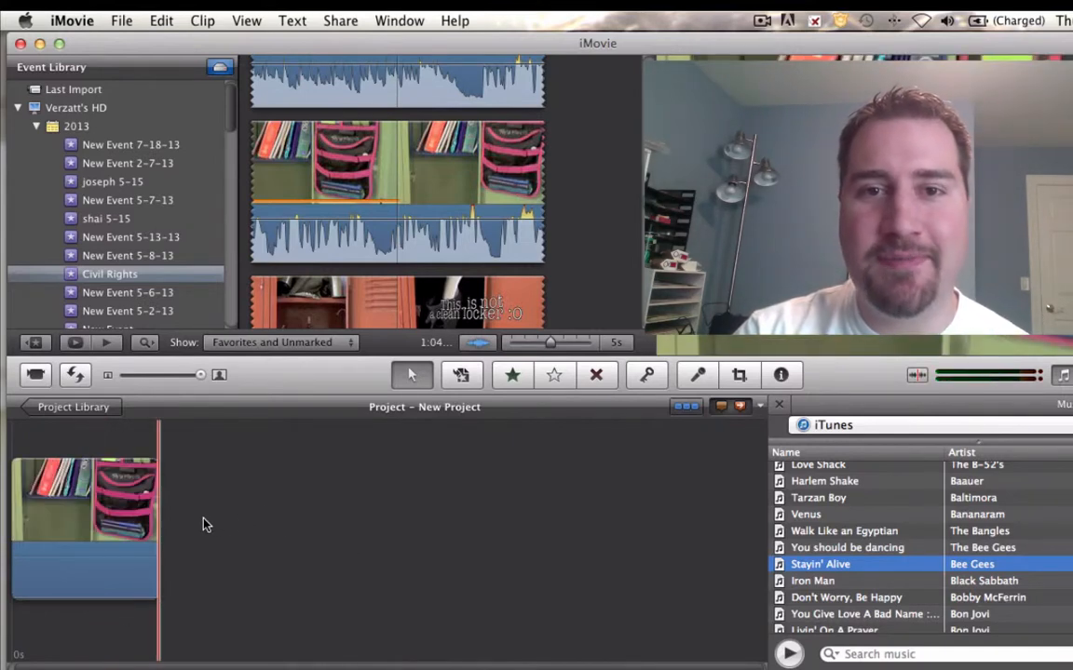
left_click_drag(844, 570, 405, 601)
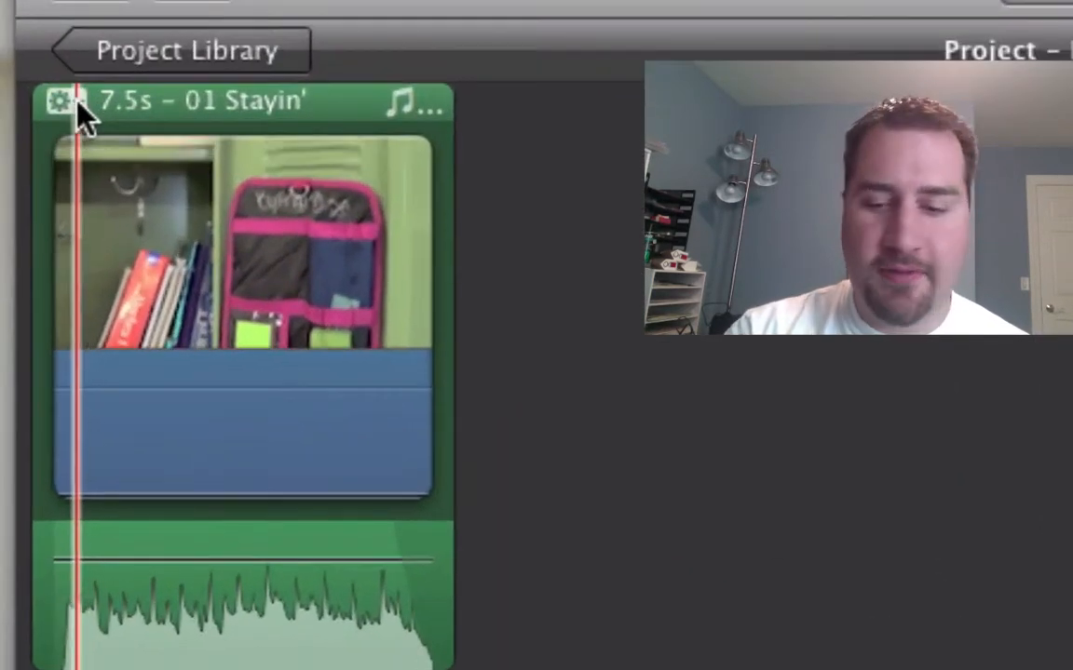
- Trim the beginning of the background song in the Clip Trimmer to a duration of about 3:58
left_click(78, 106)
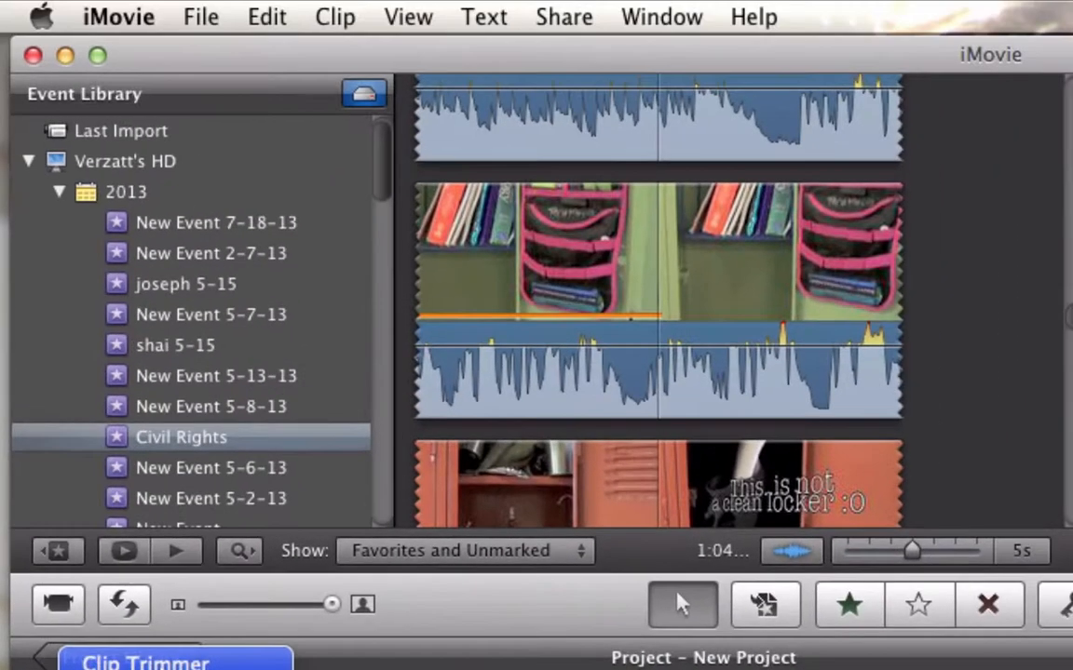
left_click(163, 661)
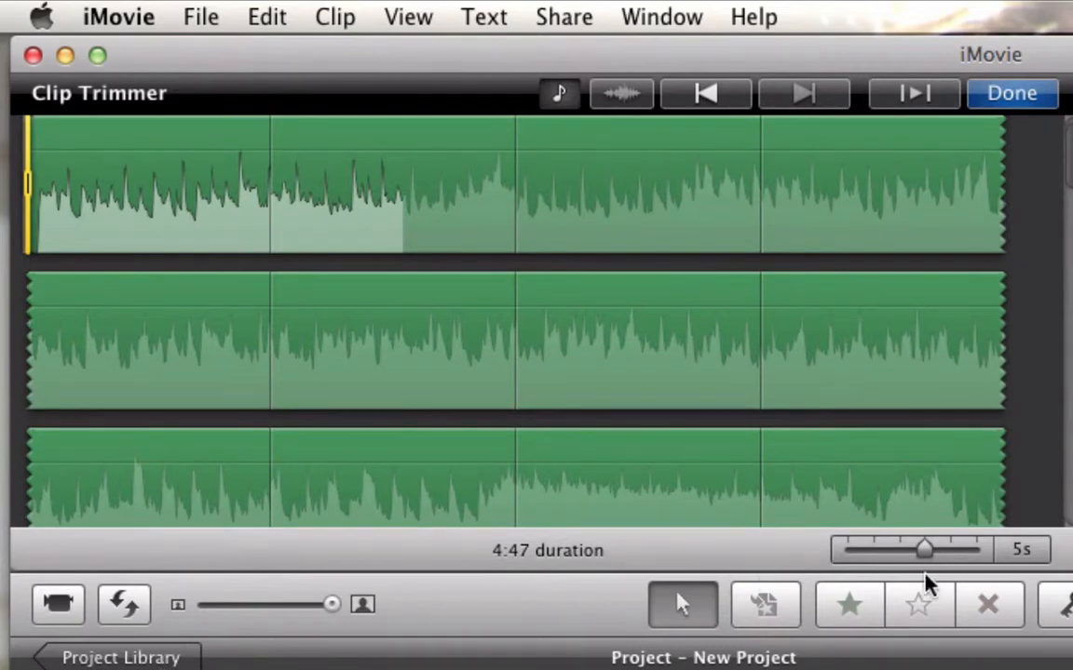
left_click(970, 557)
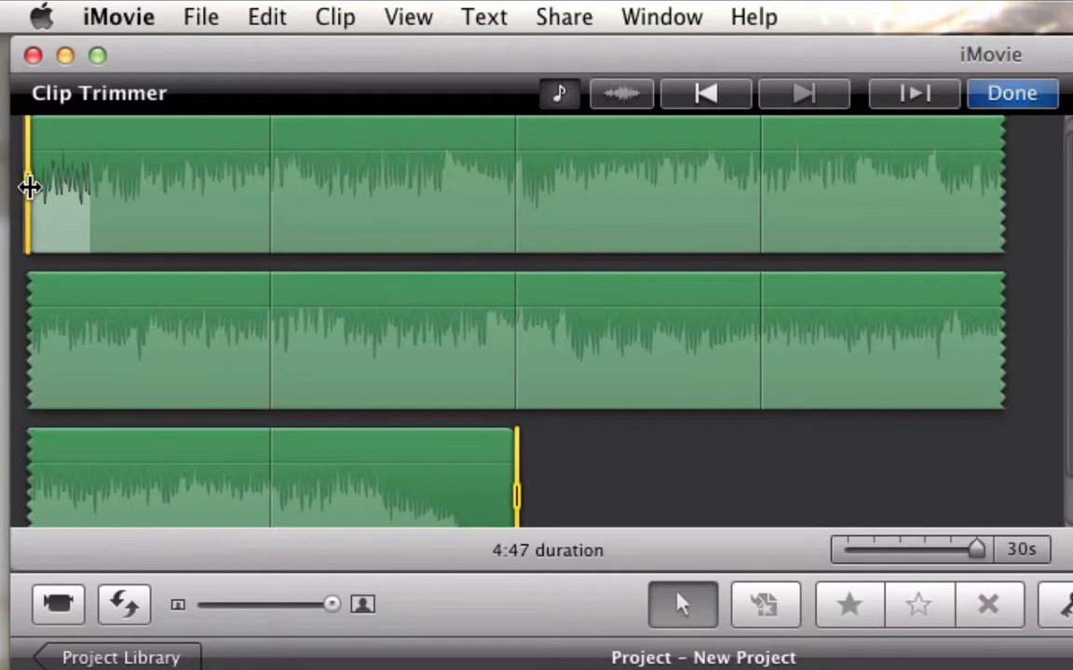
left_click_drag(26, 186, 444, 194)
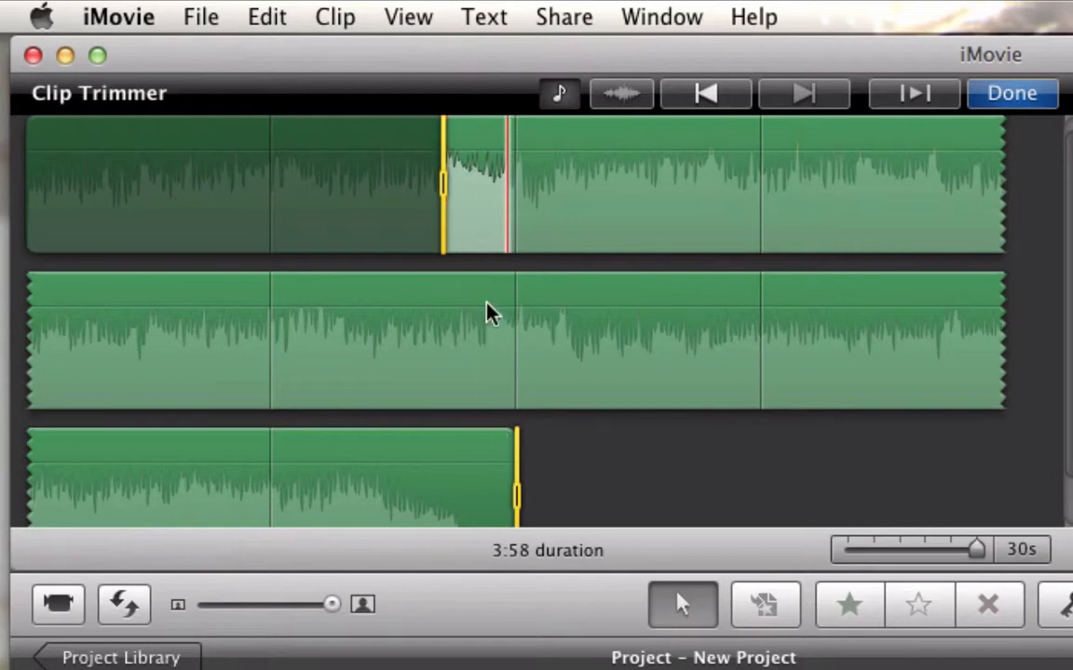
- Trim the end of the background song to a 4.2-second duration, and extend its end point into the second waveform row
left_click_drag(515, 502, 477, 204)
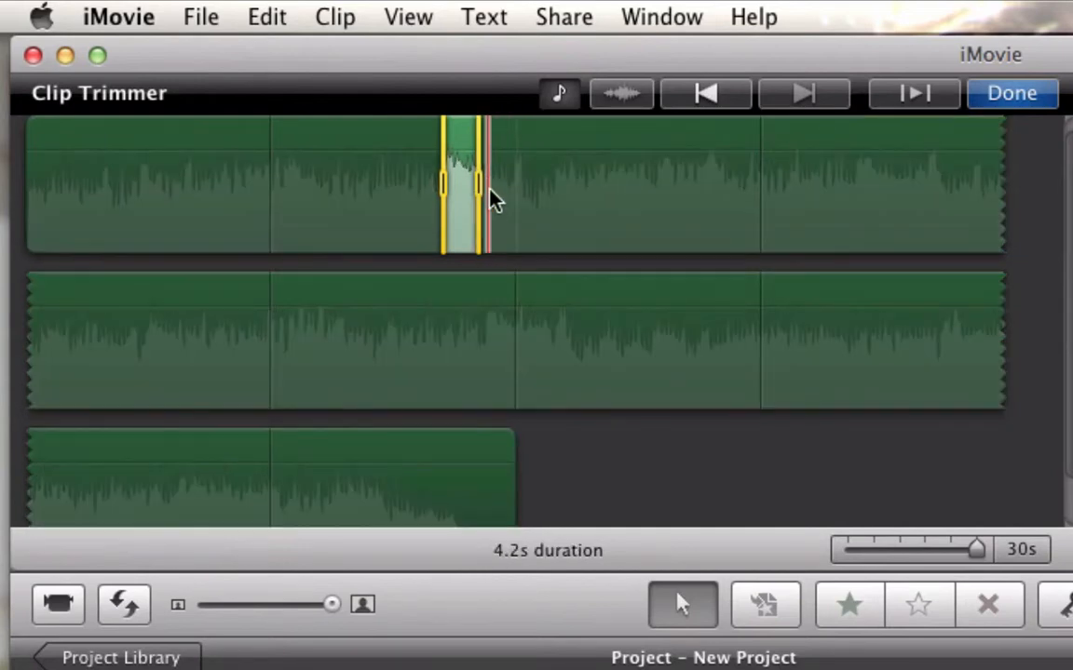
scroll(481, 192, "up", 1)
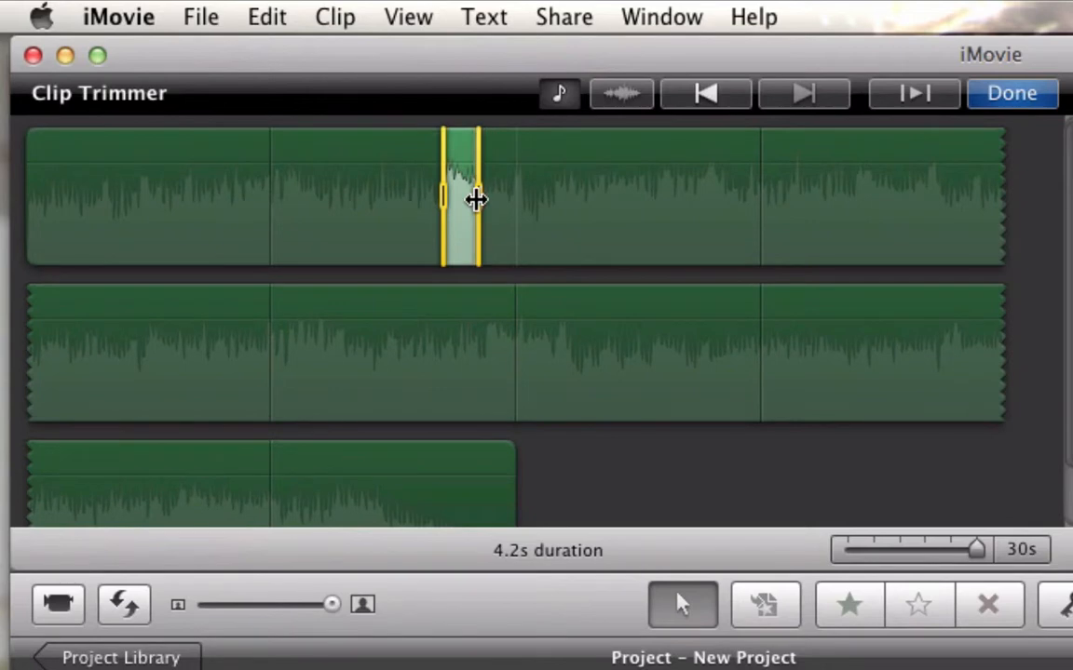
left_click_drag(475, 200, 796, 325)
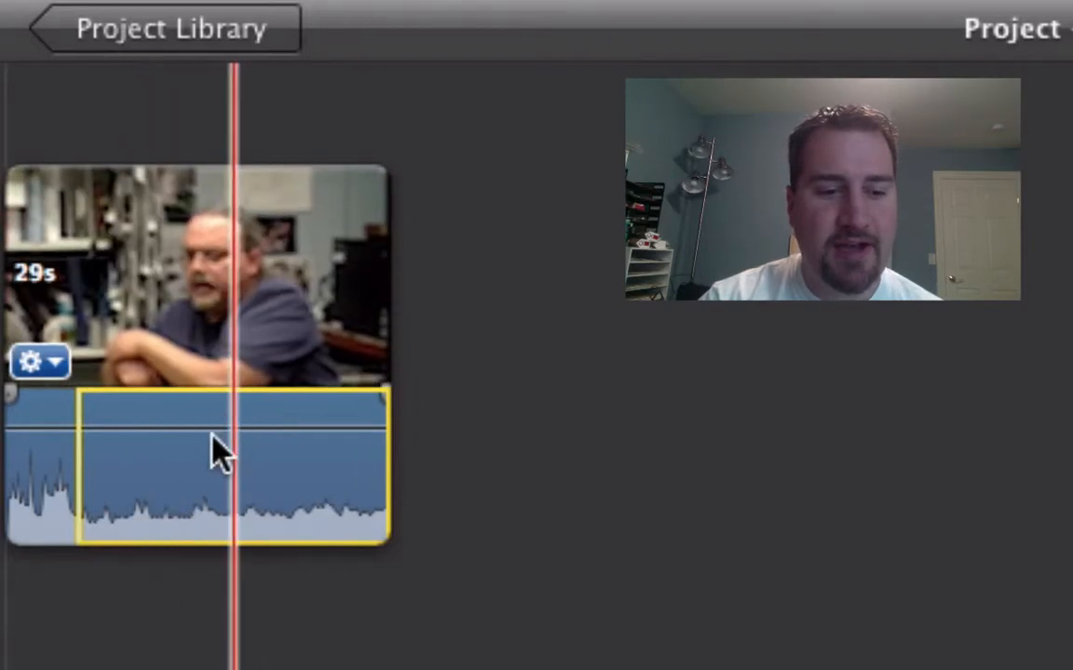
- Raise the volume of the selected latter part of the 29-second clip on its waveform and play it back
left_click_drag(176, 427, 183, 397)
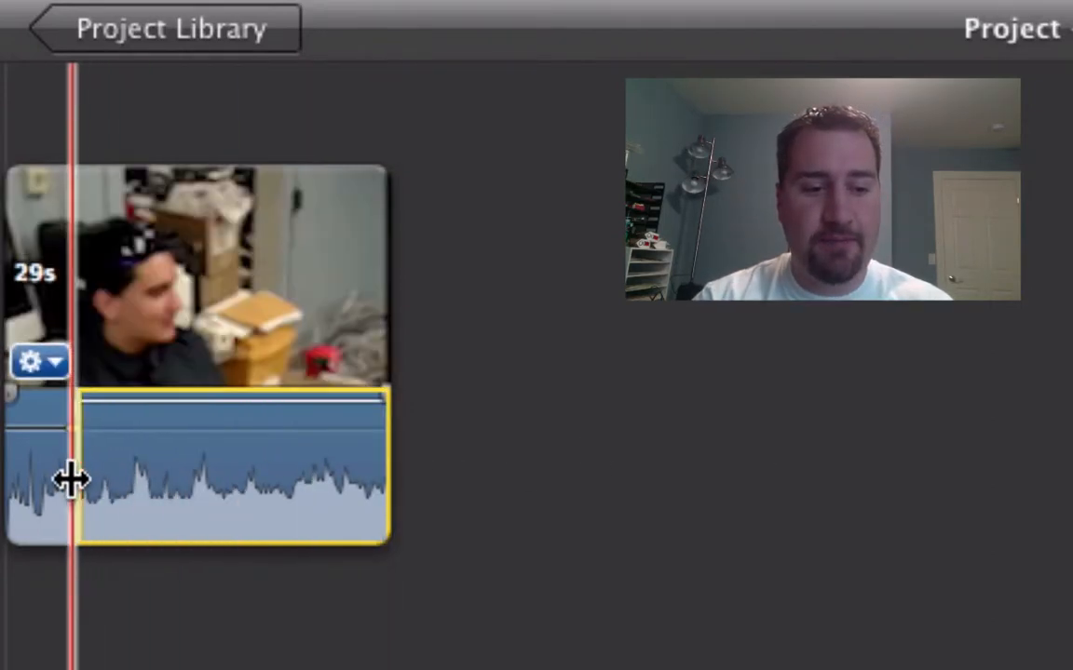
key("space")
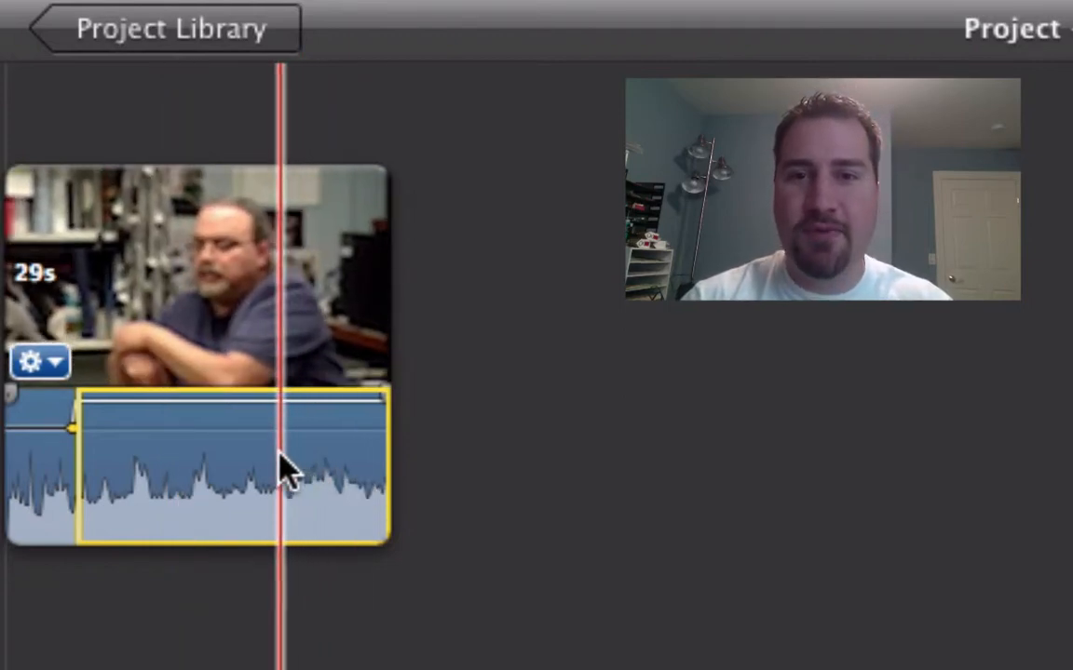
key("space")
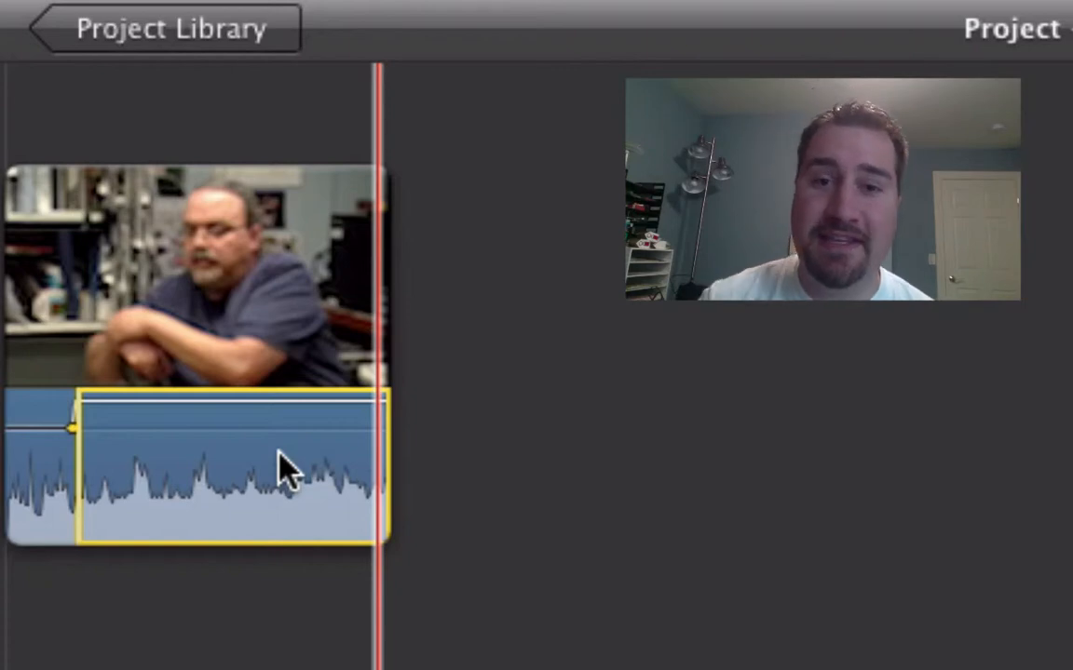
- Enable background noise reduction in the clip's audio adjustments, play the clip with it at 100%, and reduce the amount to around halfway
double_click(316, 455)
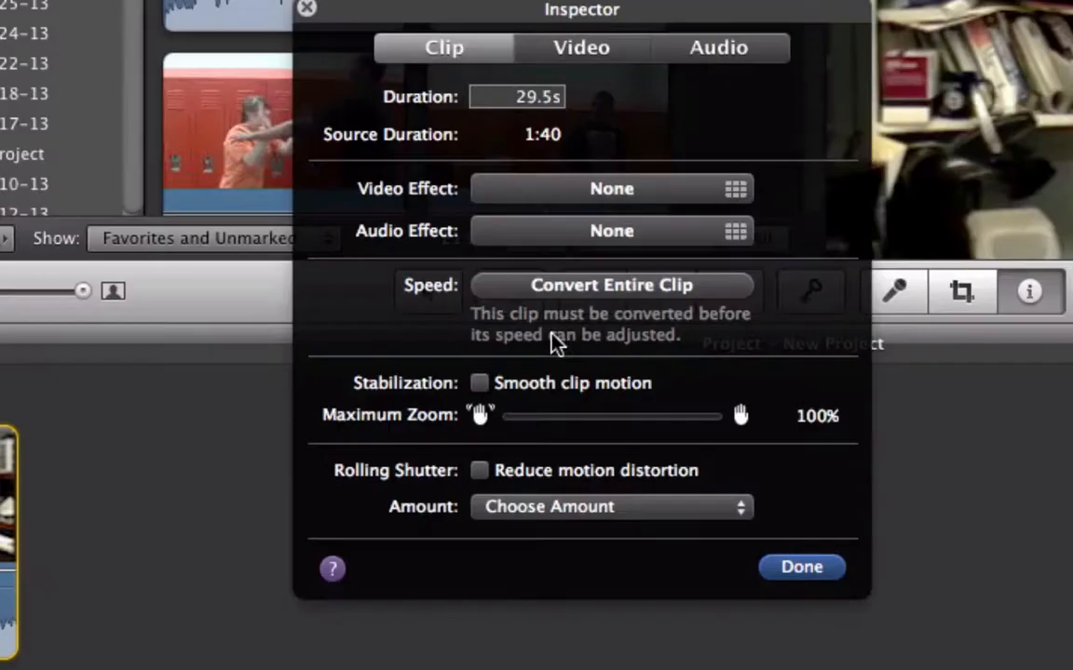
left_click(715, 51)
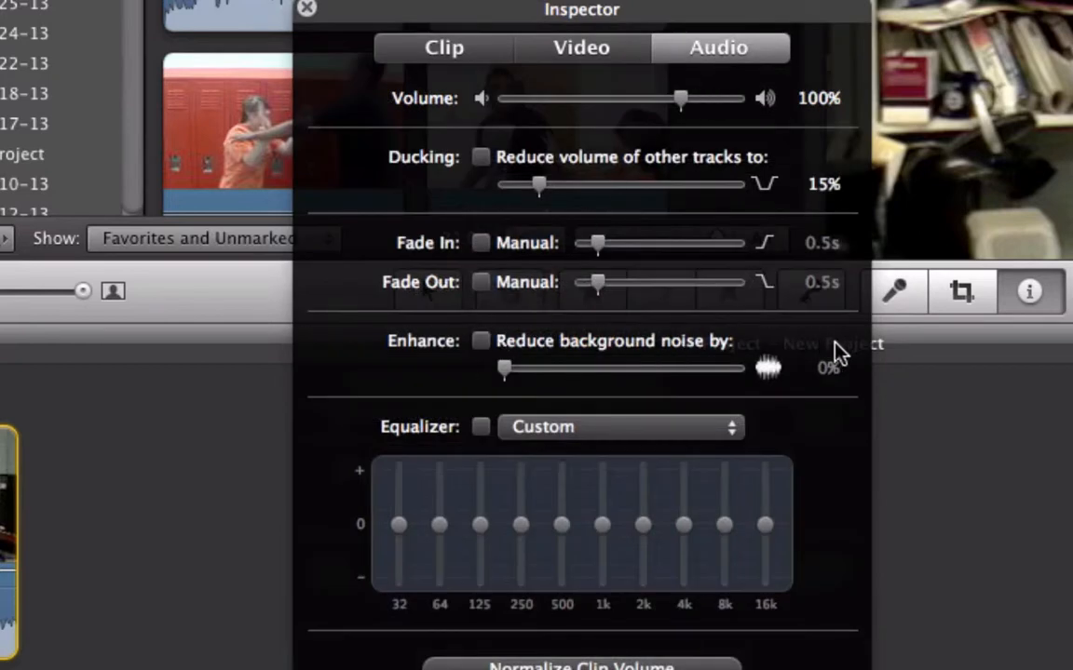
left_click(479, 342)
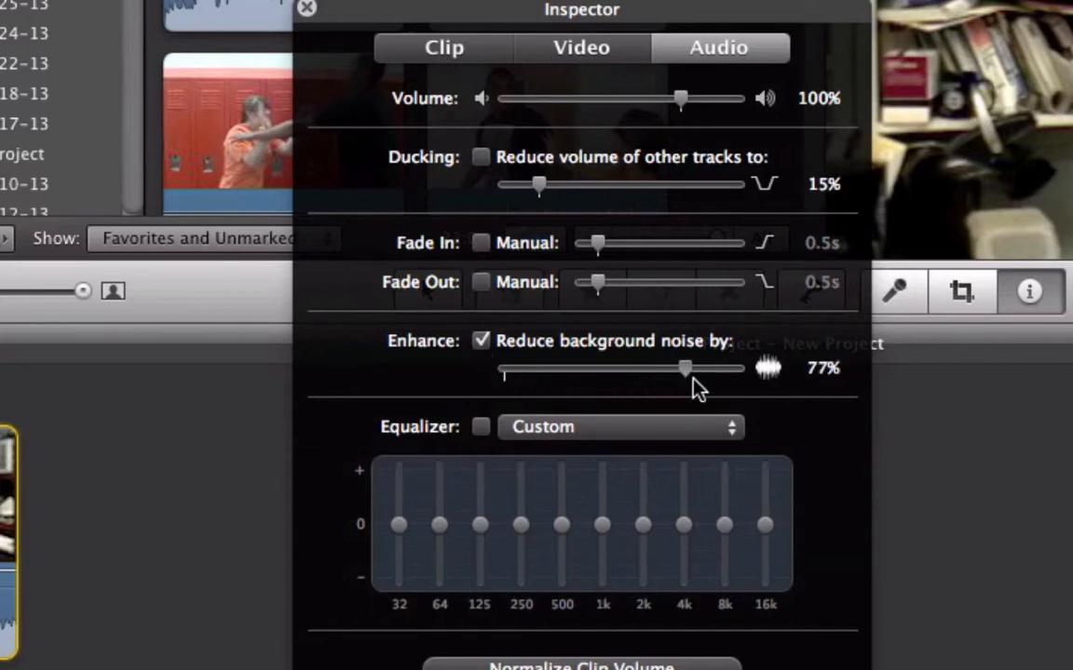
left_click_drag(696, 389, 565, 385)
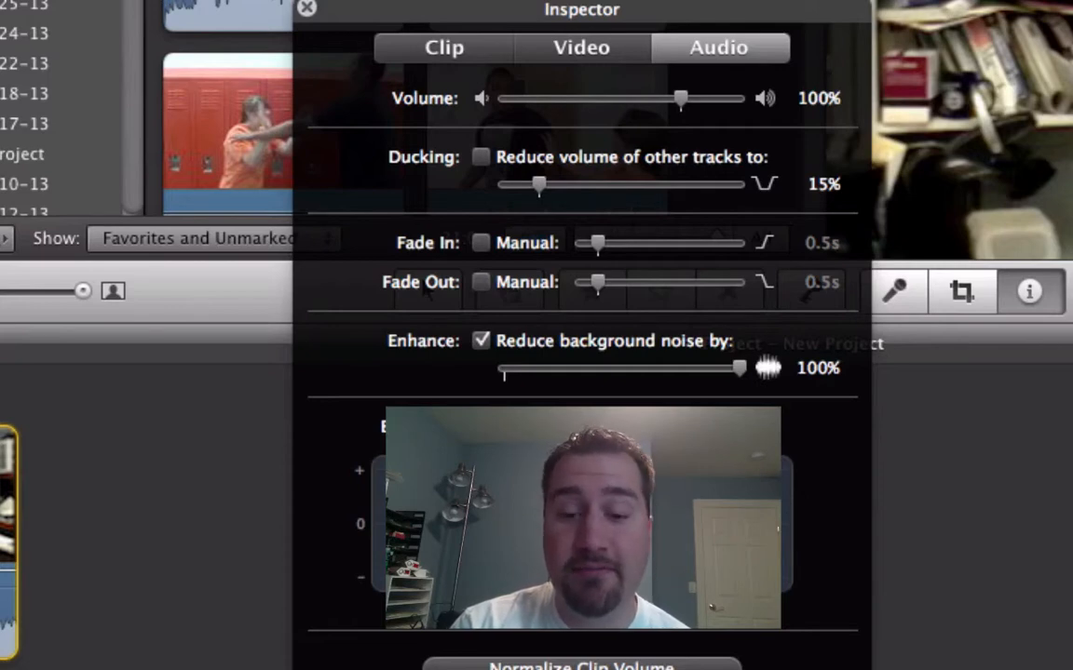
key("space")
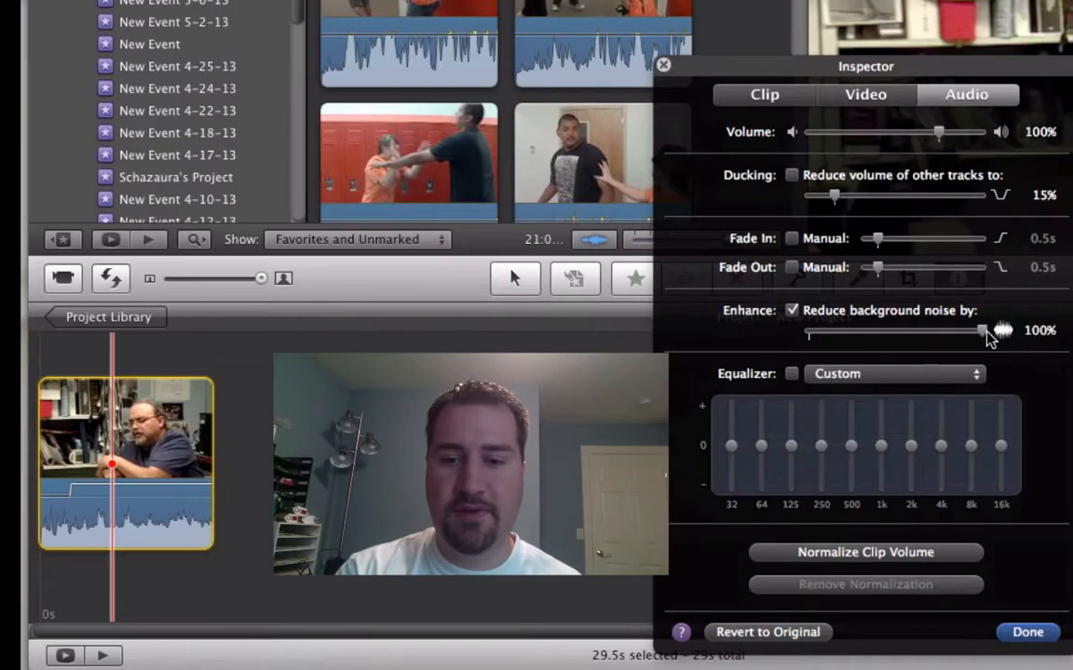
left_click_drag(986, 336, 896, 337)
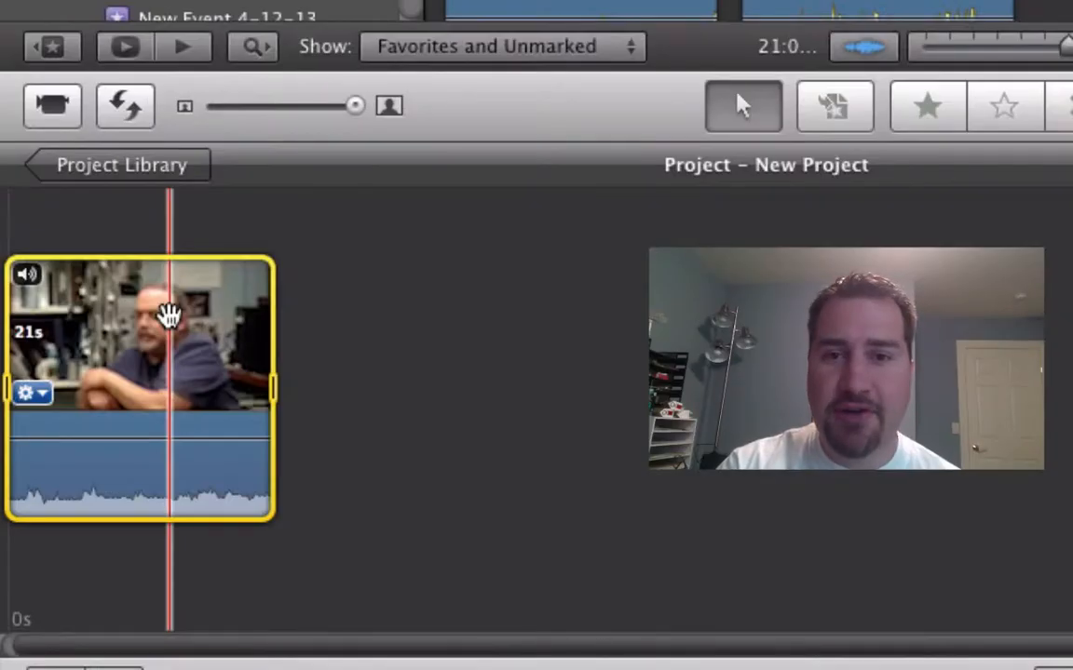
- Detach the audio from the 21-second clip of the seated man and mute the computer's sound
right_click(170, 312)
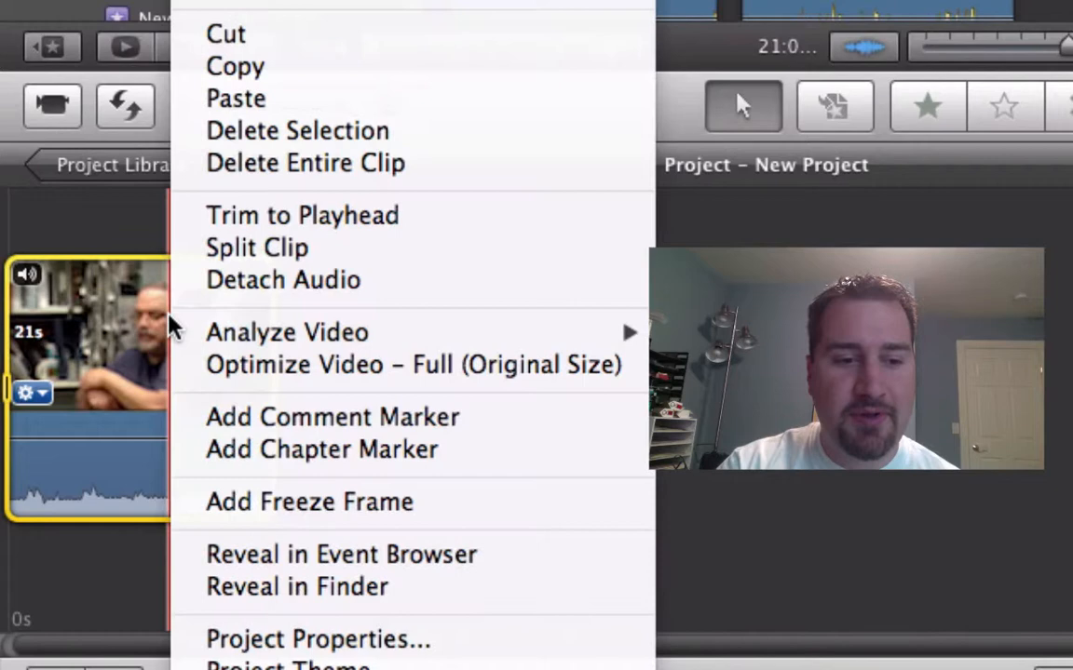
left_click(296, 289)
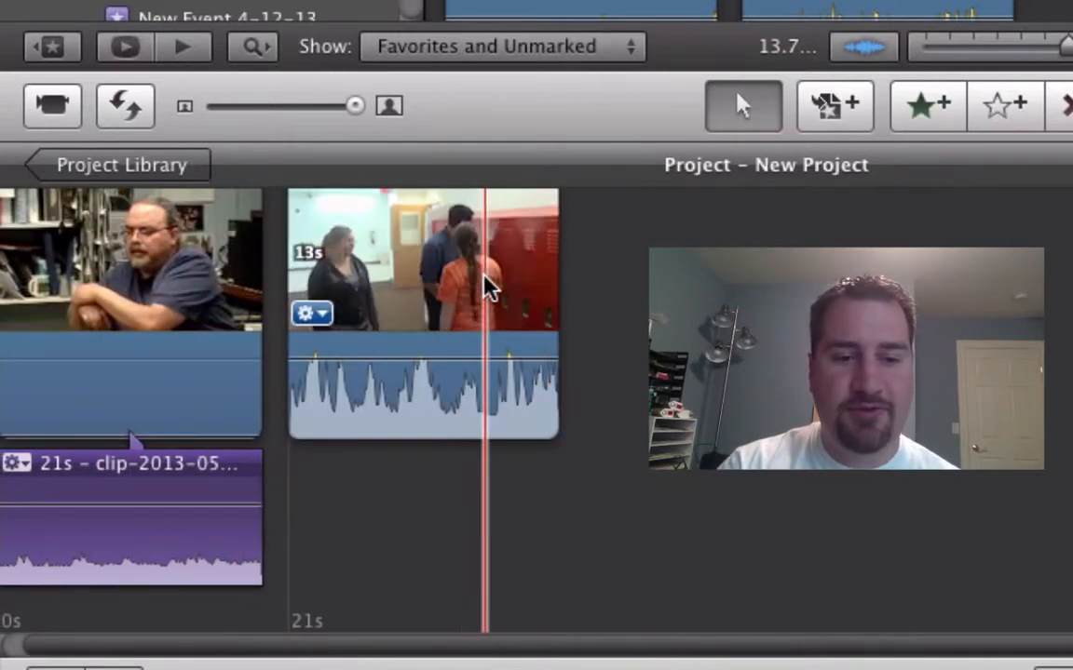
key("XF86AudioMute")
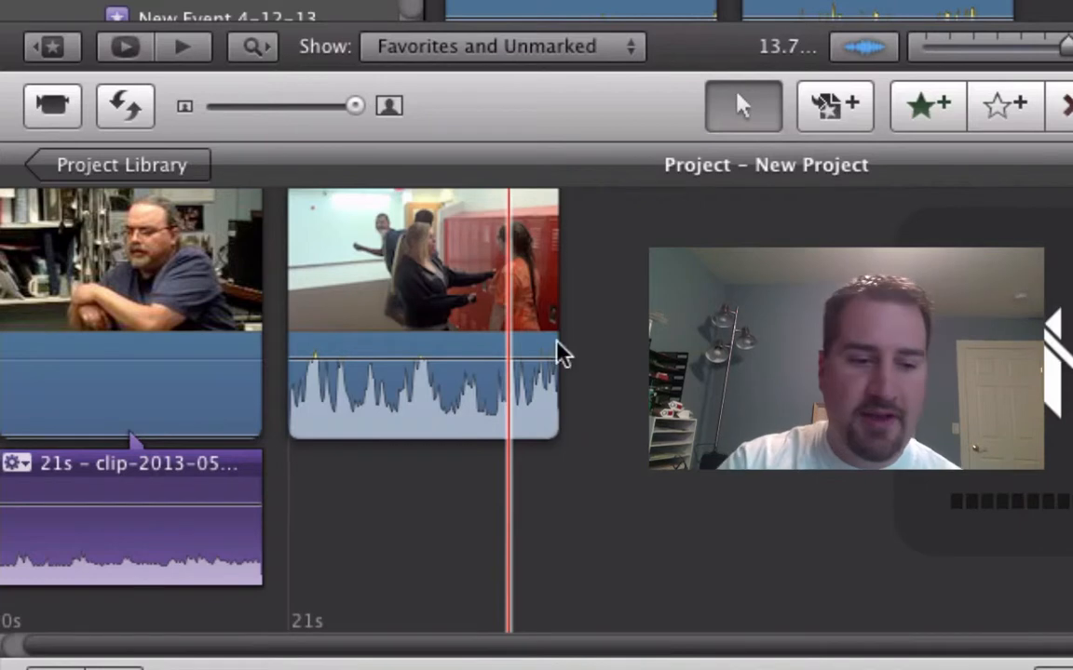
- Try sliding the detached audio along the timeline beneath the second video clip, with the project thumbnails at 5-second intervals
mouse_move(130, 462)
left_mouse_down()
mouse_move(326, 471)
mouse_move(144, 470)
left_mouse_up()
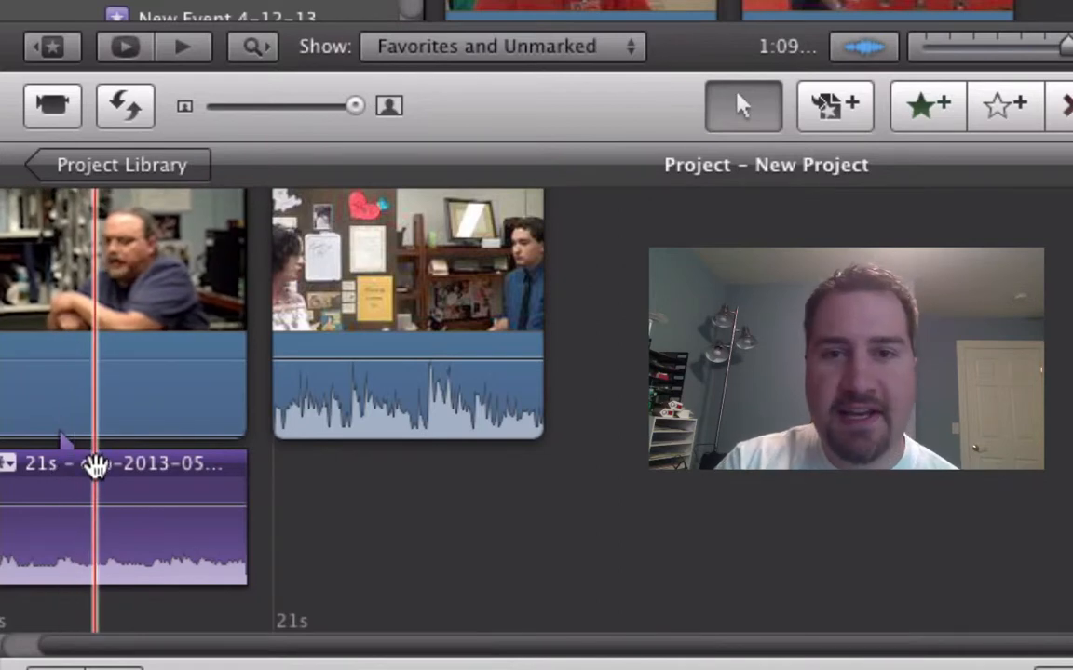
left_click_drag(94, 463, 321, 472)
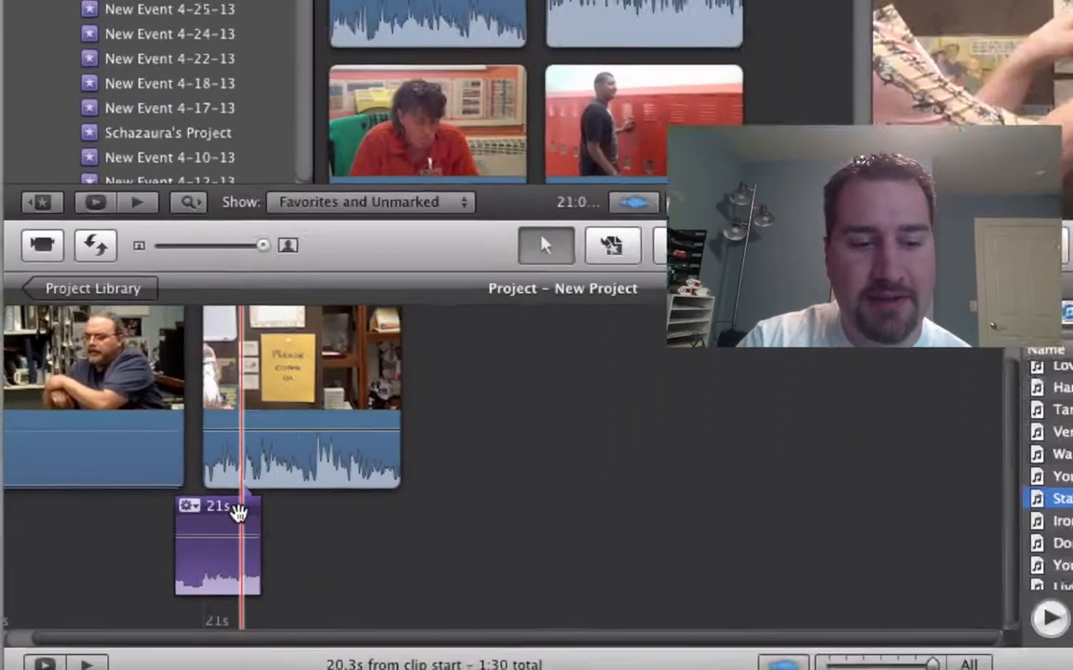
left_click_drag(239, 513, 284, 509)
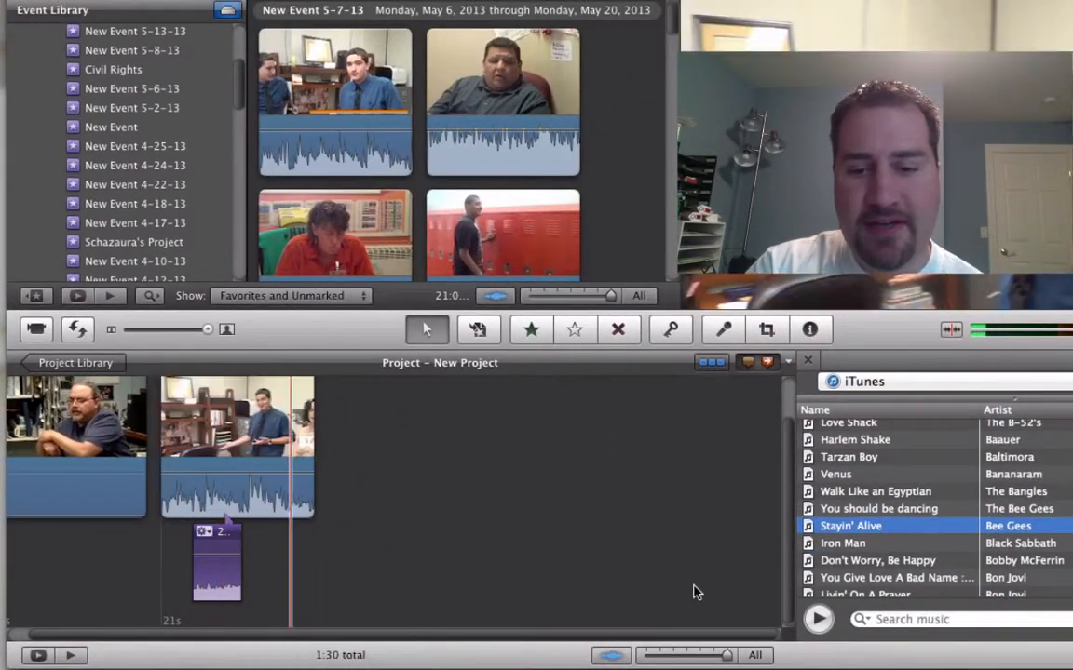
left_click_drag(700, 659, 687, 655)
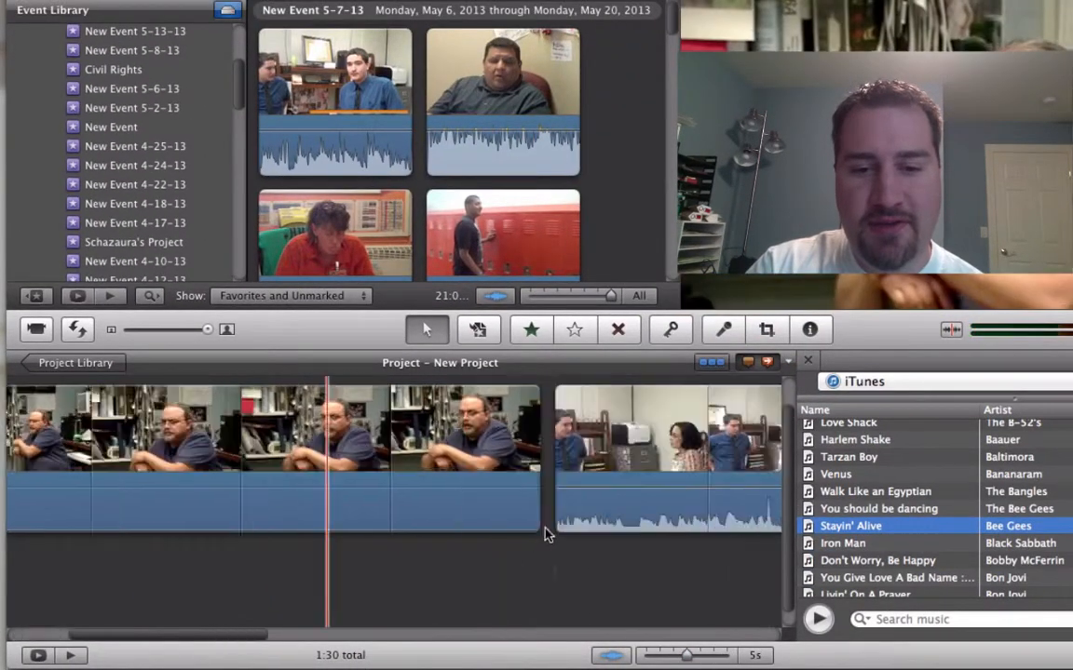
left_click_drag(594, 546, 283, 547)
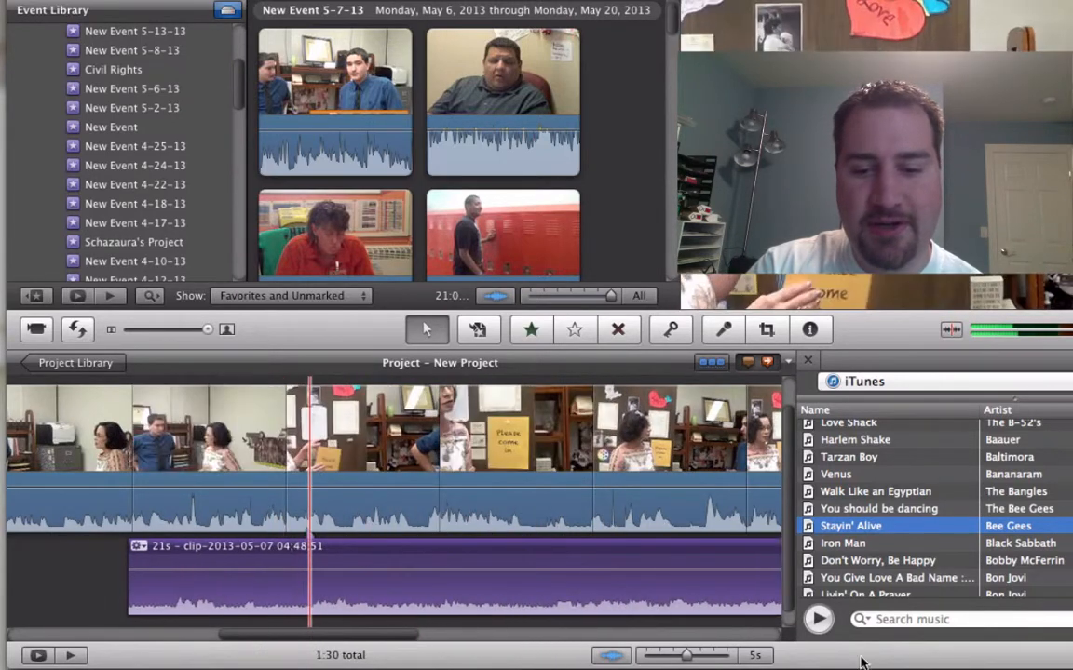
left_click(730, 659)
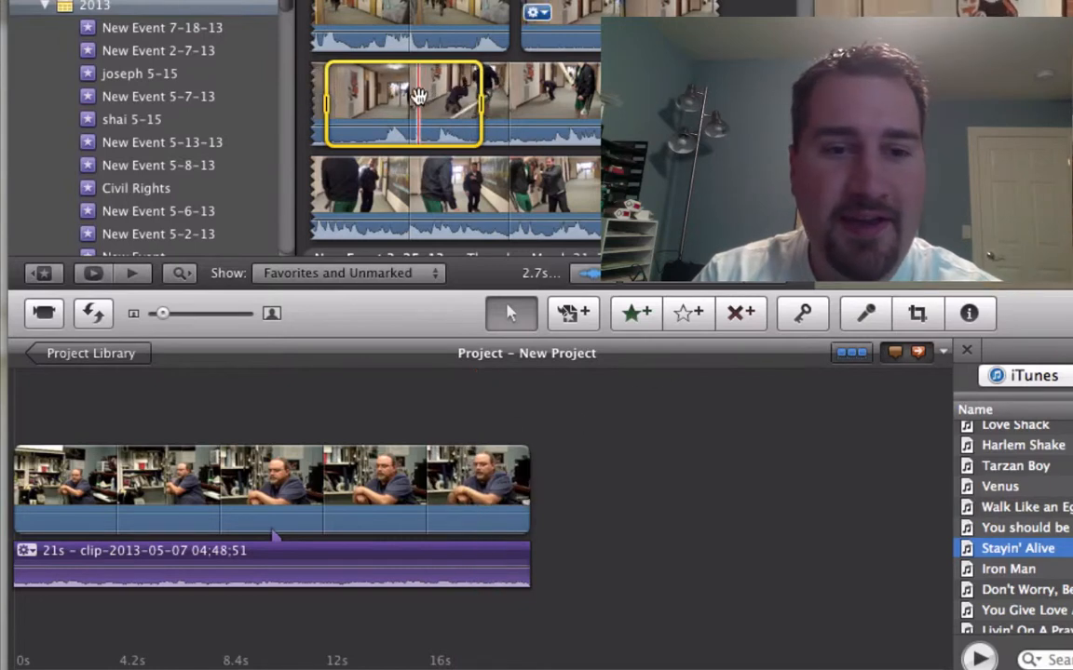
- Insert the 2.7-second hallway footage into the seated man's clip at about 4 seconds and delete the opening stretch of the segment following it
left_click_drag(421, 99, 116, 481)
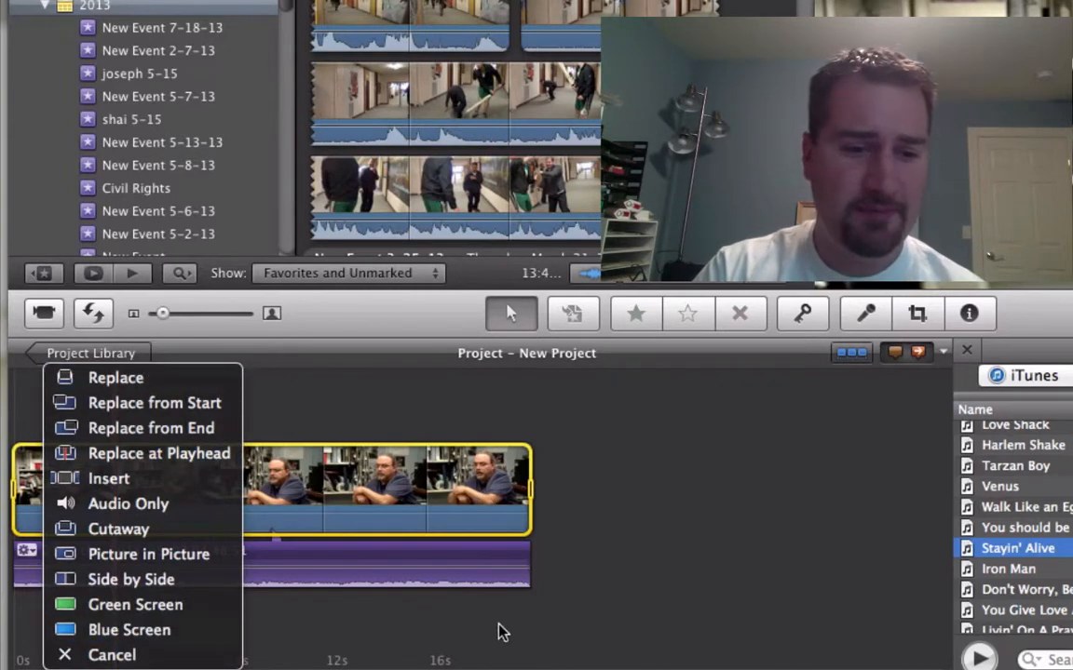
left_click(110, 483)
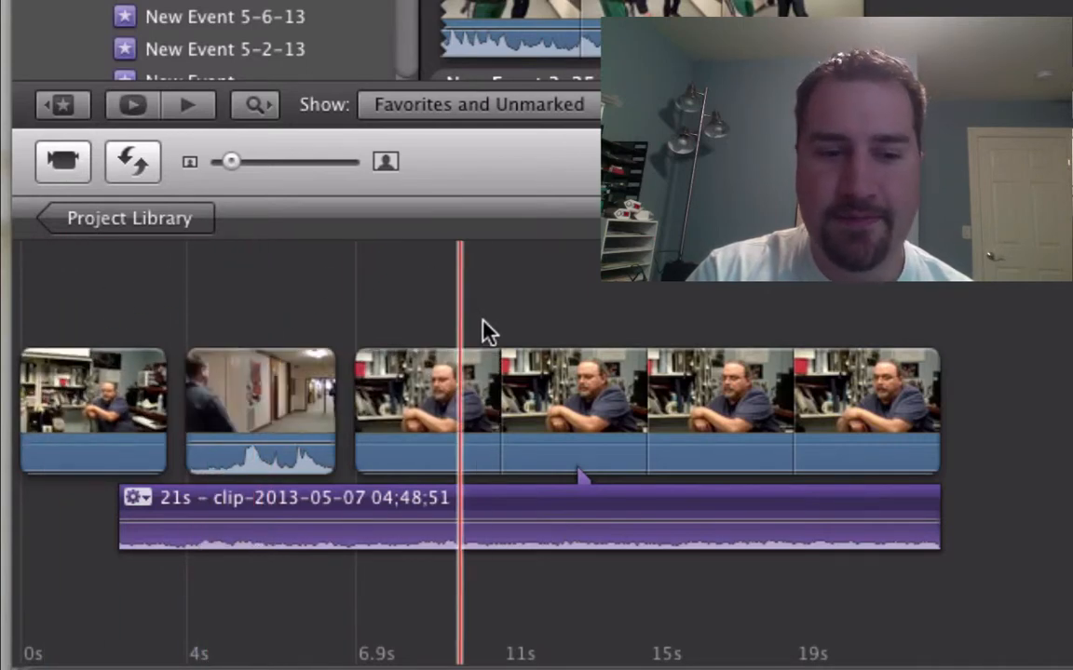
left_click(414, 382)
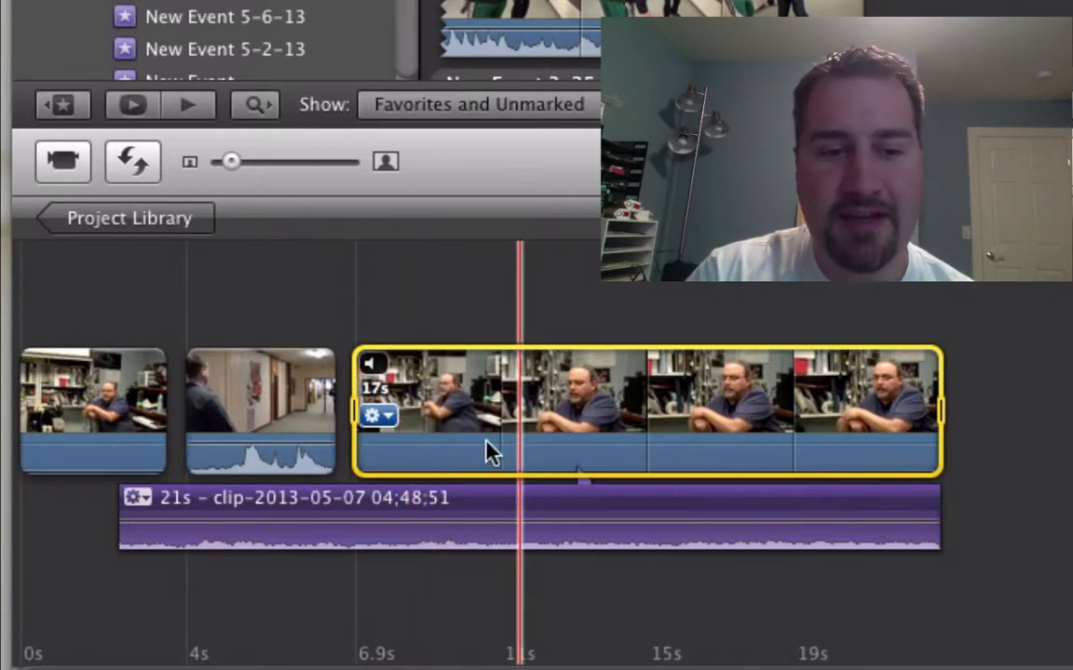
left_click_drag(936, 411, 445, 419)
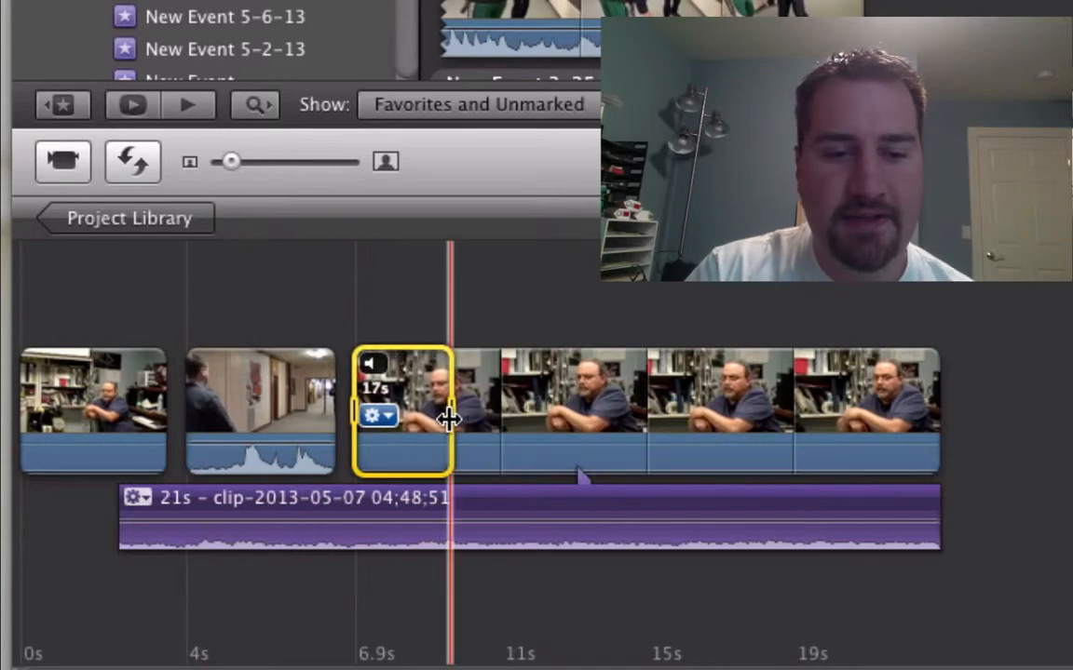
key("Delete")
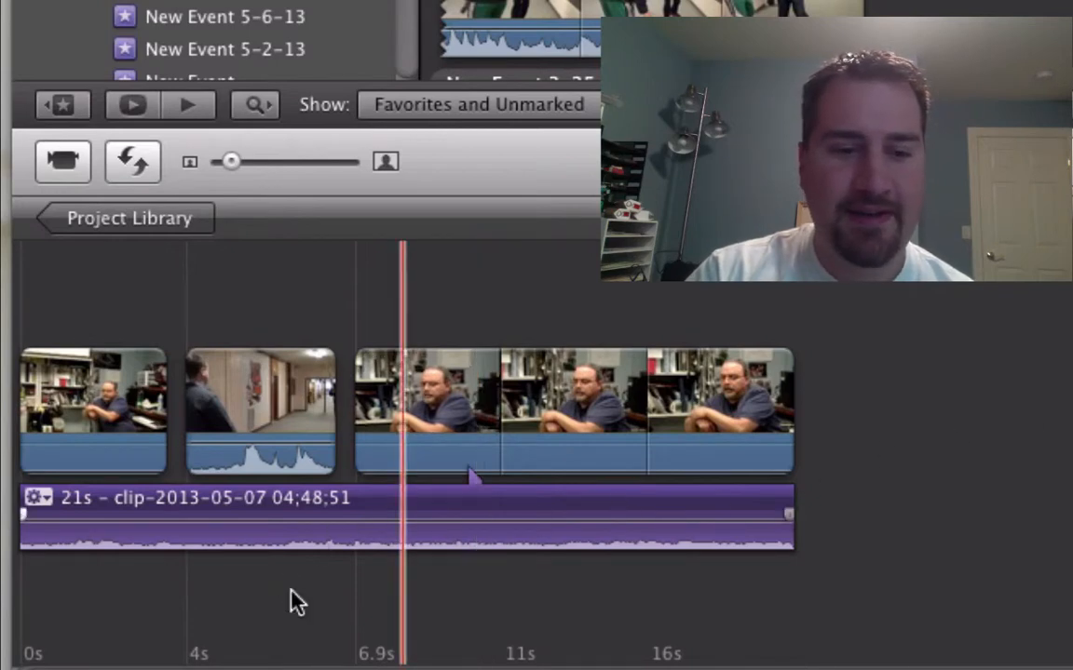
- Silence the hallway clip's own audio on its waveform and raise the volume of the detached audio track
mouse_move(278, 467)
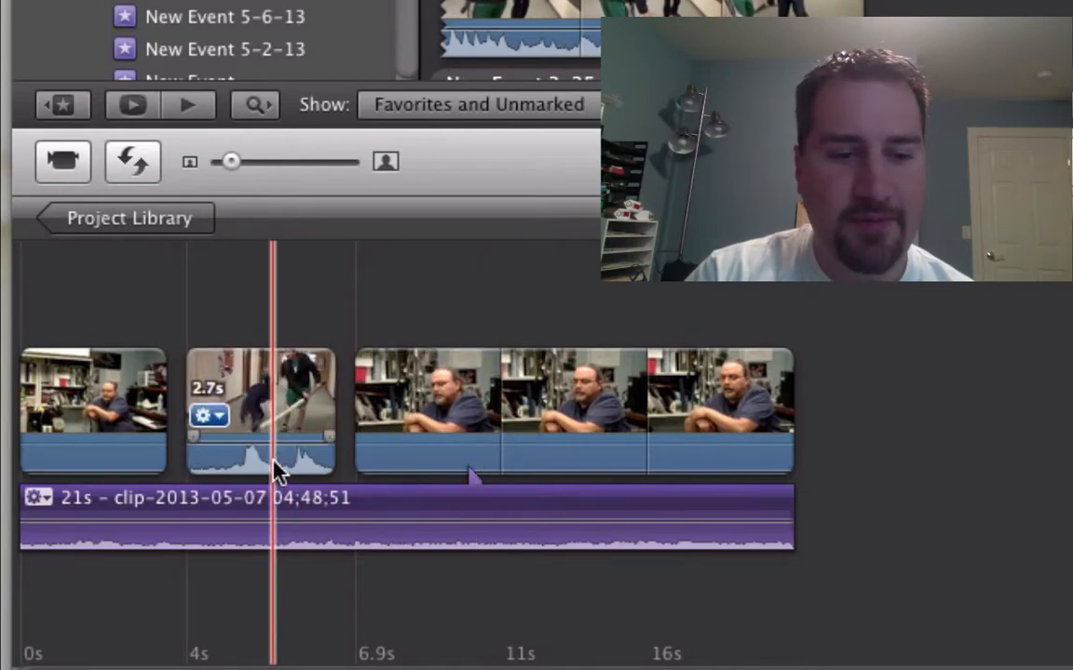
left_click_drag(280, 443, 53, 568)
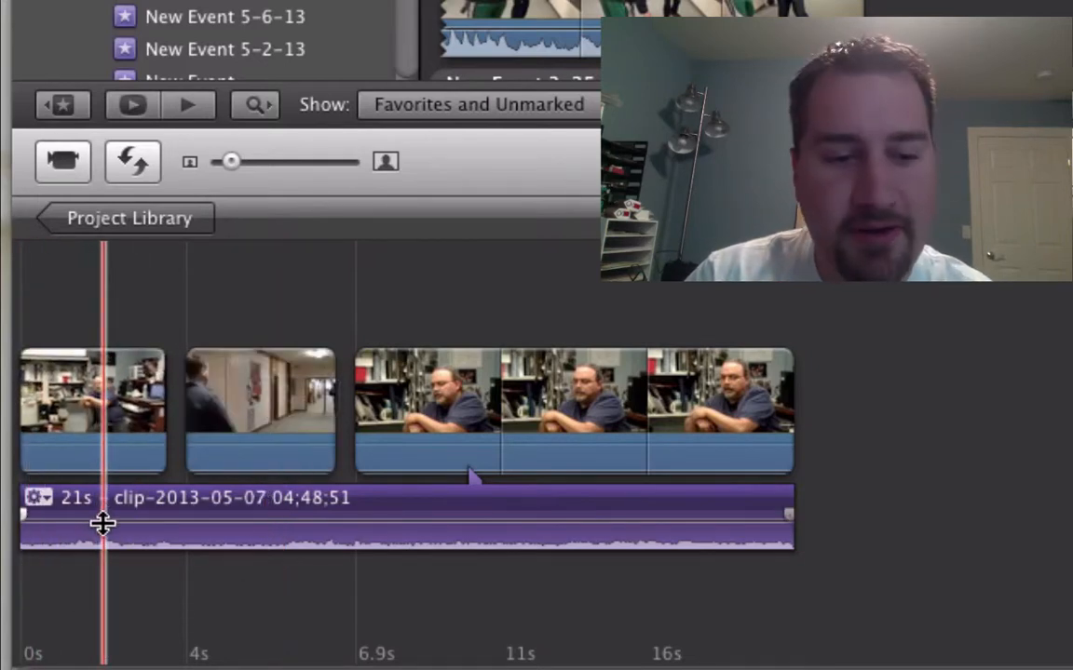
left_click_drag(102, 517, 111, 503)
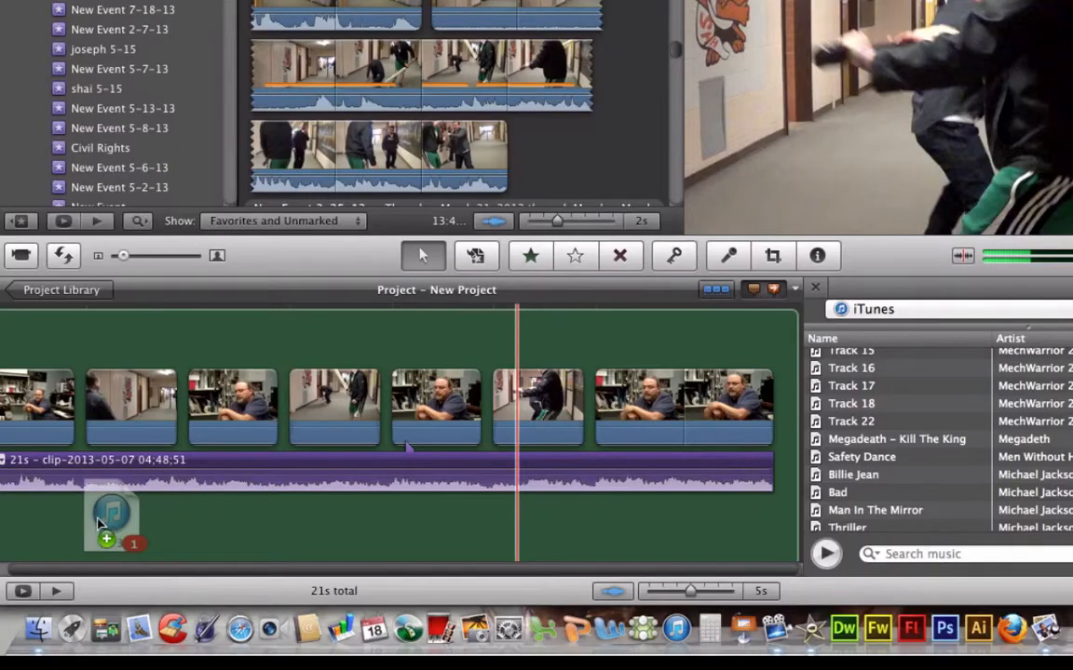
- Add the iTunes song "Megadeath - Kill The King" as the project's background music and toggle the computer's sound mute
left_click_drag(100, 524, 56, 528)
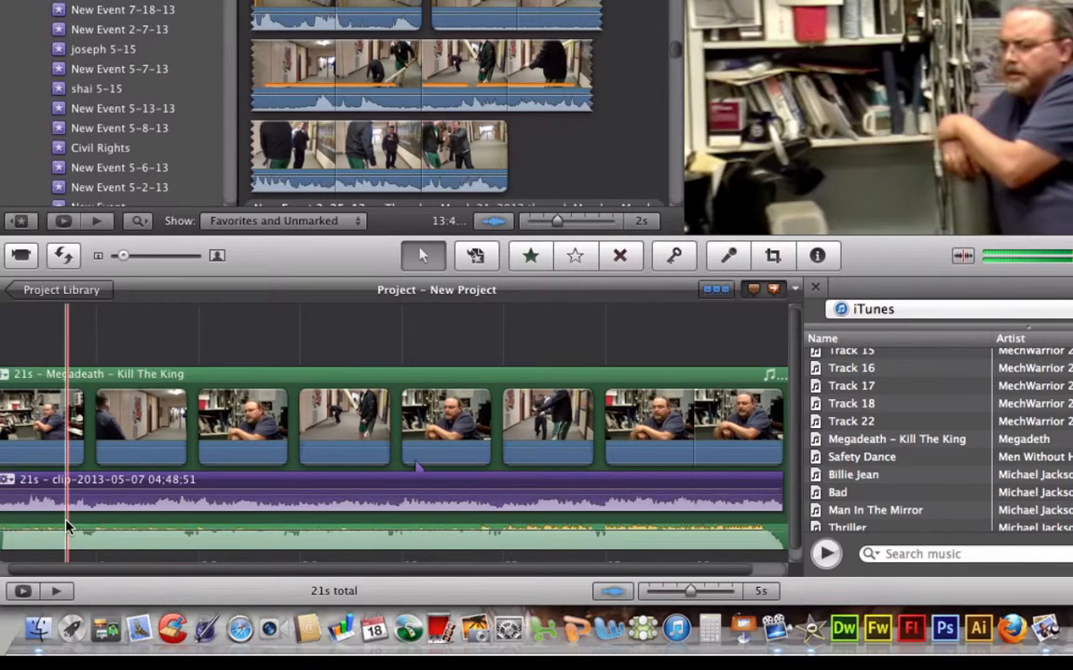
scroll(149, 361, "down", 1)
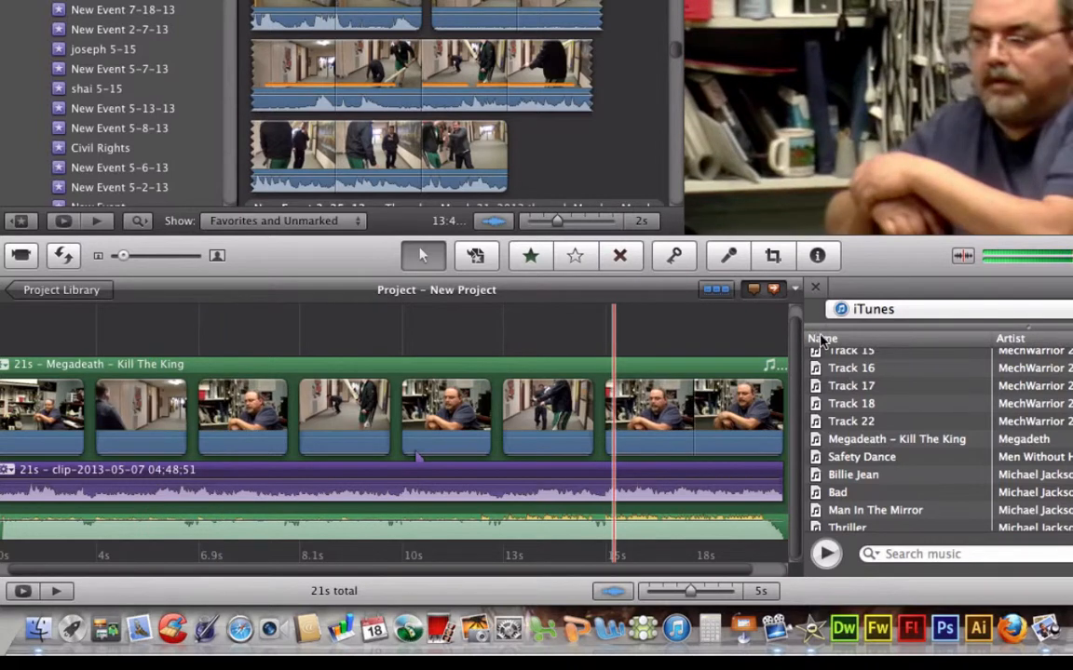
key("XF86AudioMute")
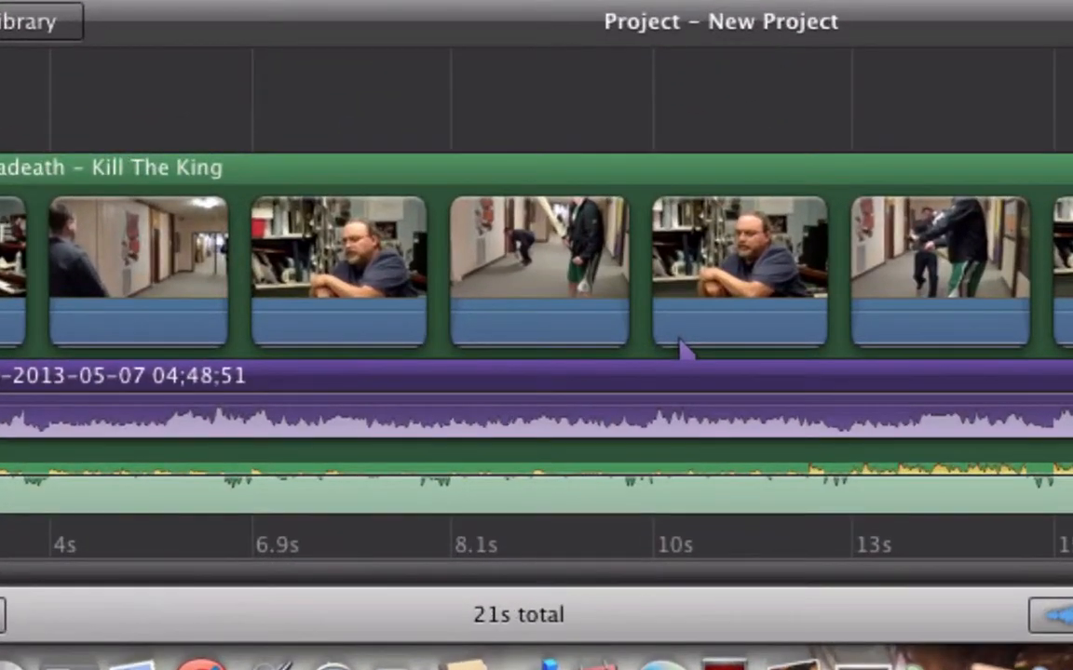
- Enlarge the project's clip thumbnails and lower the background song's volume on its waveform
left_click_drag(112, 0, 135, 1)
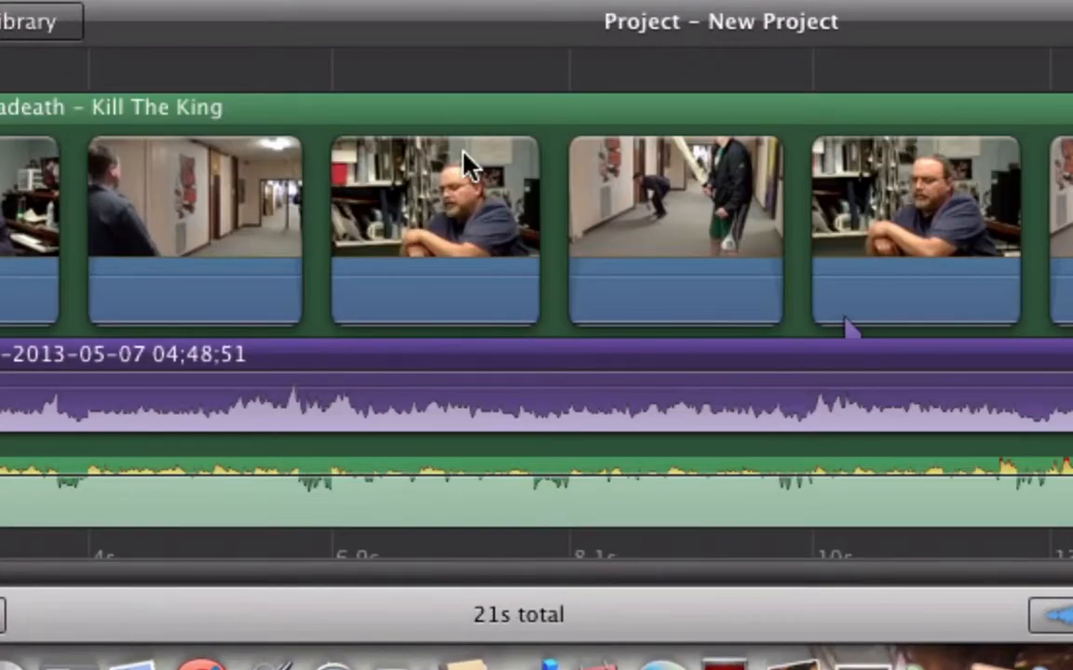
scroll(468, 168, "down", 2)
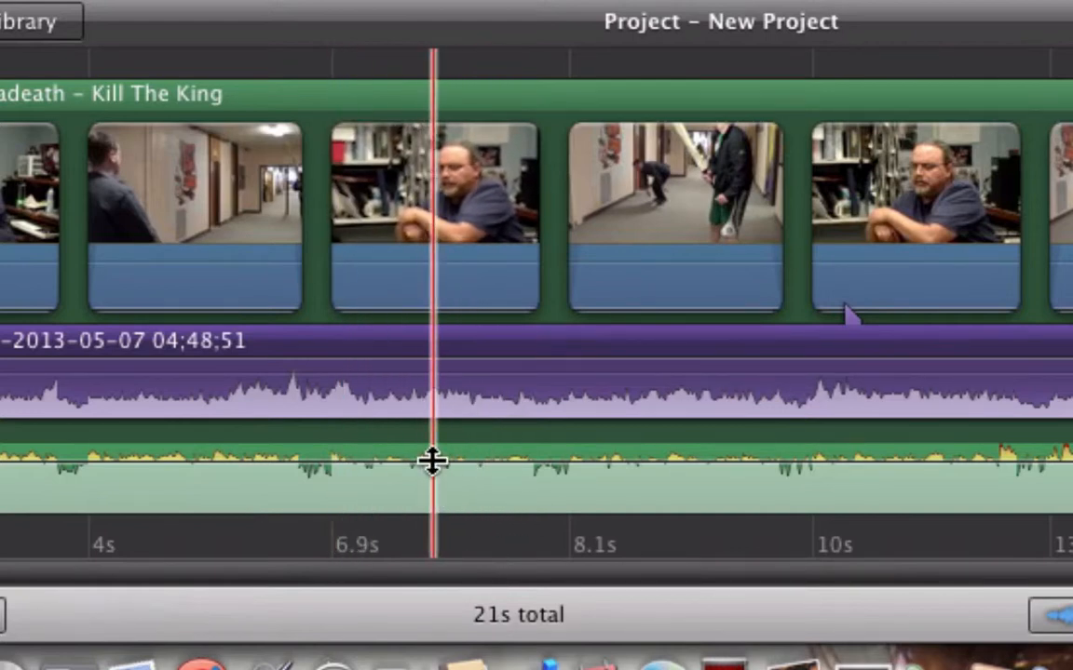
left_click_drag(432, 460, 419, 502)
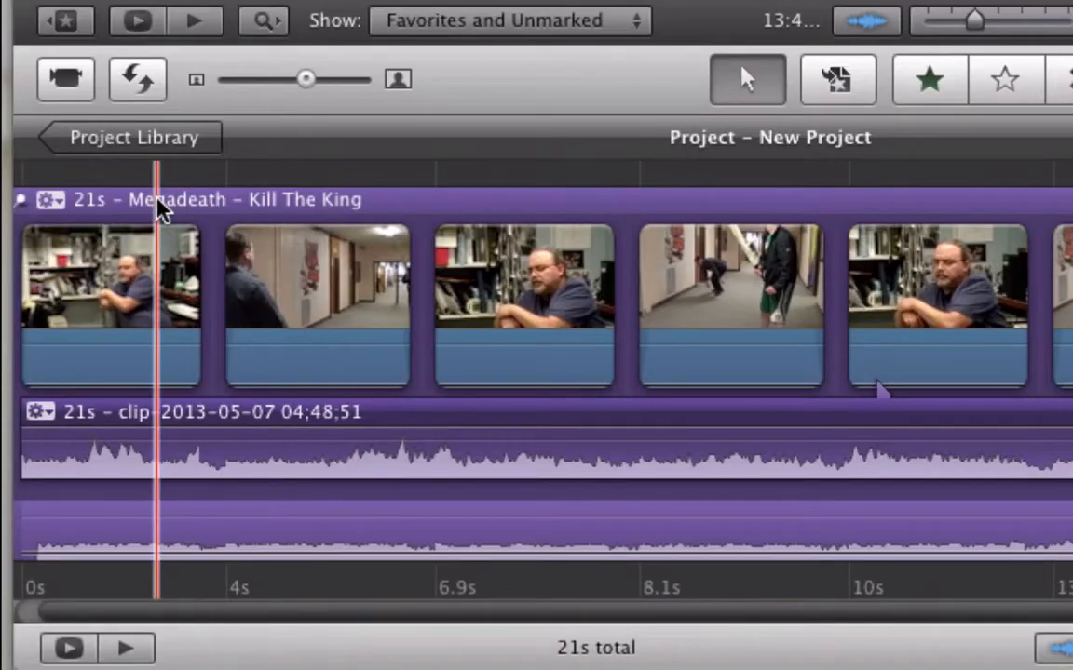
- Shift the background song slightly later so it starts after the project's opening, and adjust the fade-in at its start
scroll(158, 210, "left", 1)
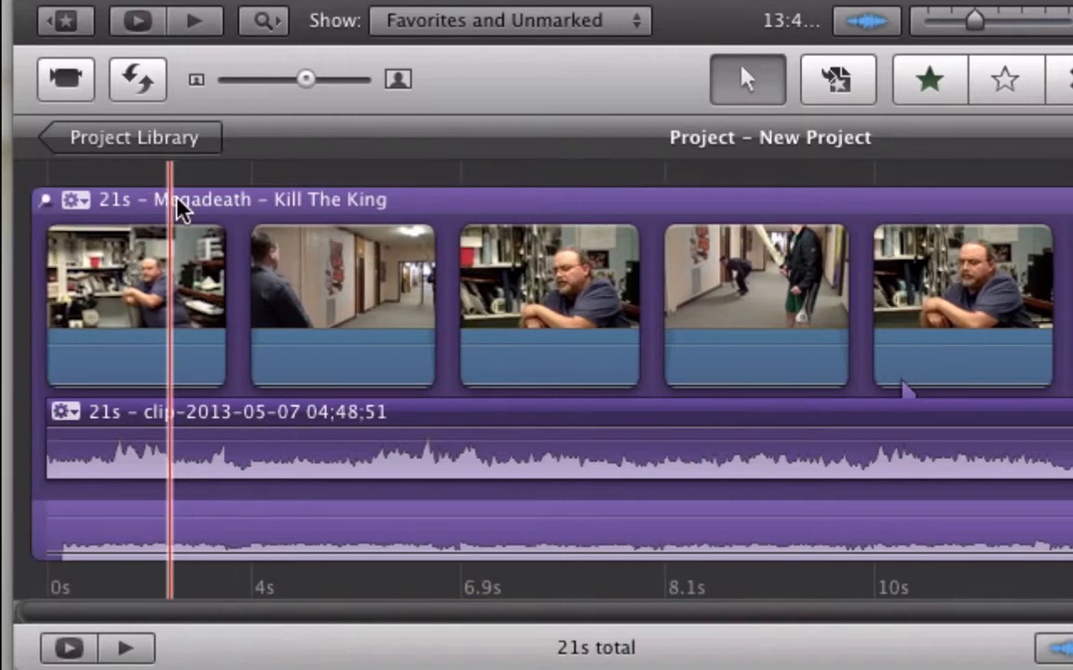
mouse_move(181, 210)
left_mouse_down()
mouse_move(194, 209)
mouse_move(168, 207)
mouse_move(191, 209)
left_mouse_up()
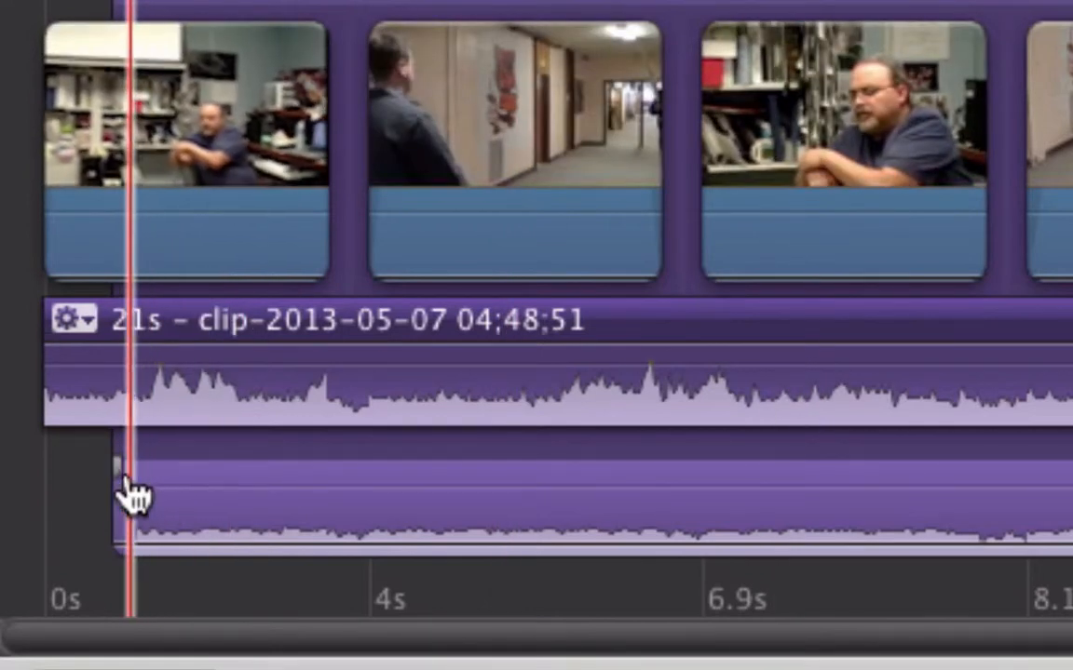
left_click_drag(115, 491, 227, 492)
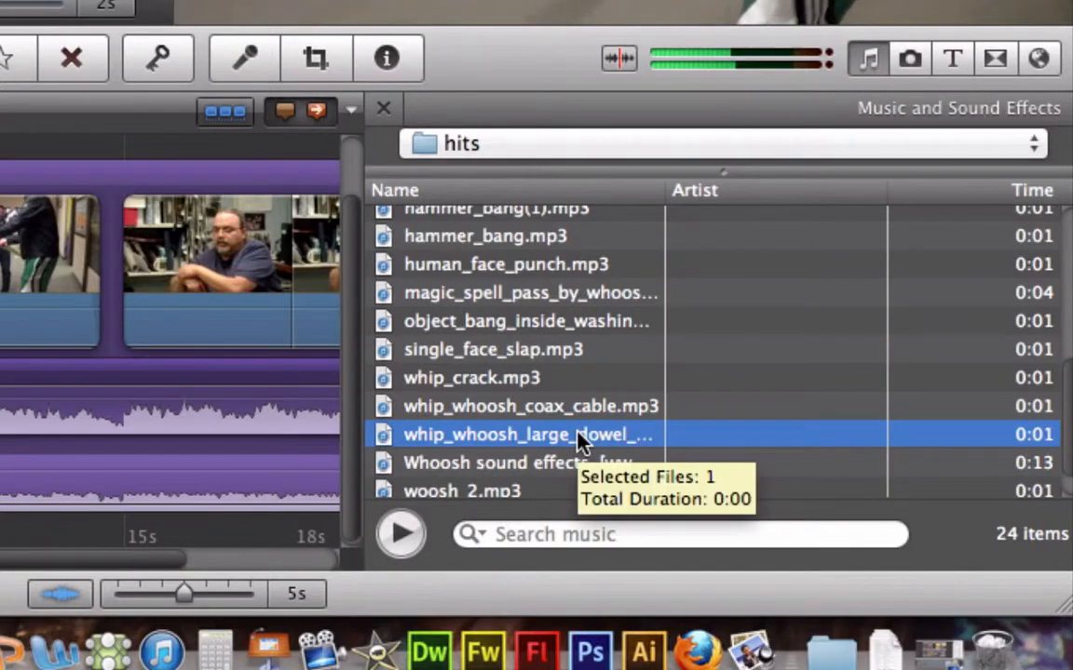
- Add the whip_whoosh_large_dowel and body_impact_3_with_grunt sound effects under the first hallway clip and trim off the impact's silent tail
left_click_drag(578, 434, 125, 280)
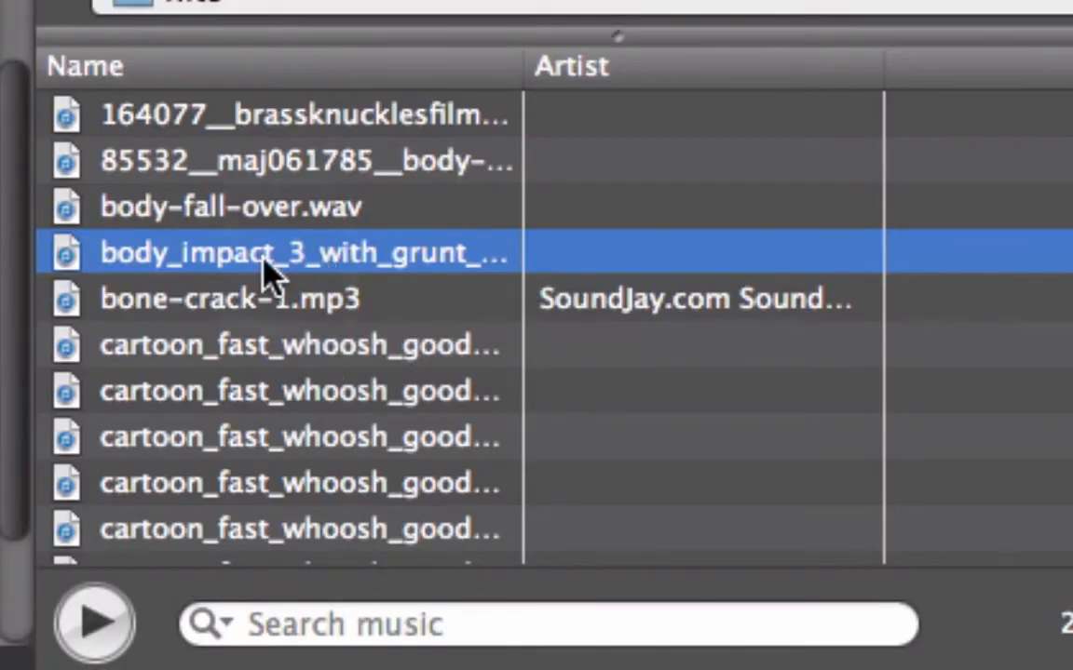
mouse_move(265, 274)
left_mouse_down()
mouse_move(28, 279)
mouse_move(0, 270)
mouse_move(172, 158)
mouse_move(361, 165)
left_mouse_up()
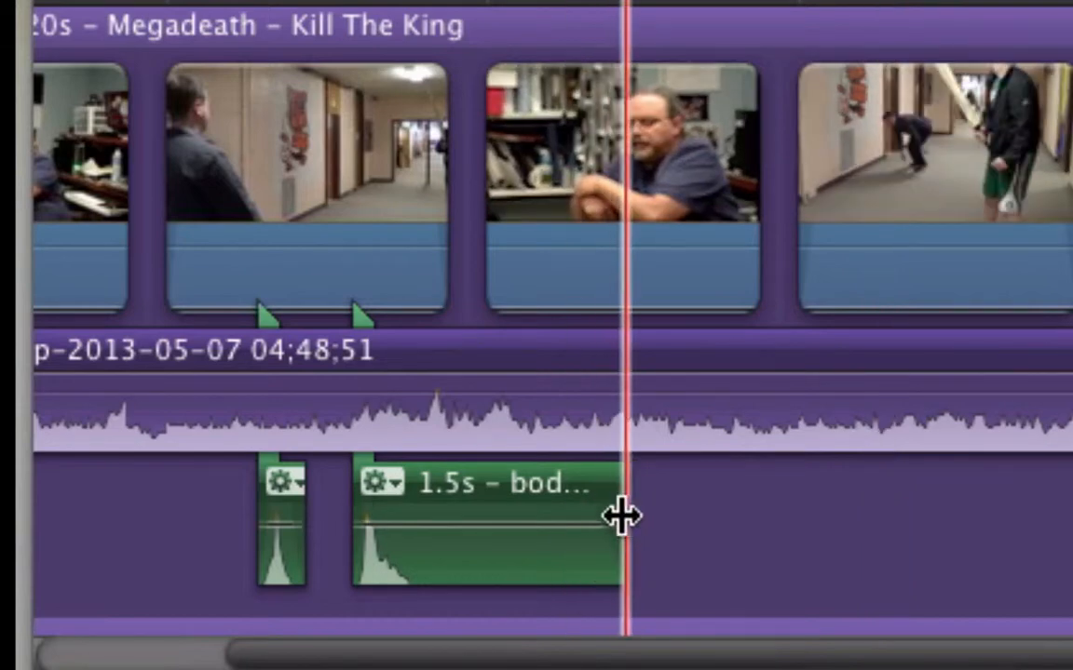
left_click_drag(622, 515, 430, 518)
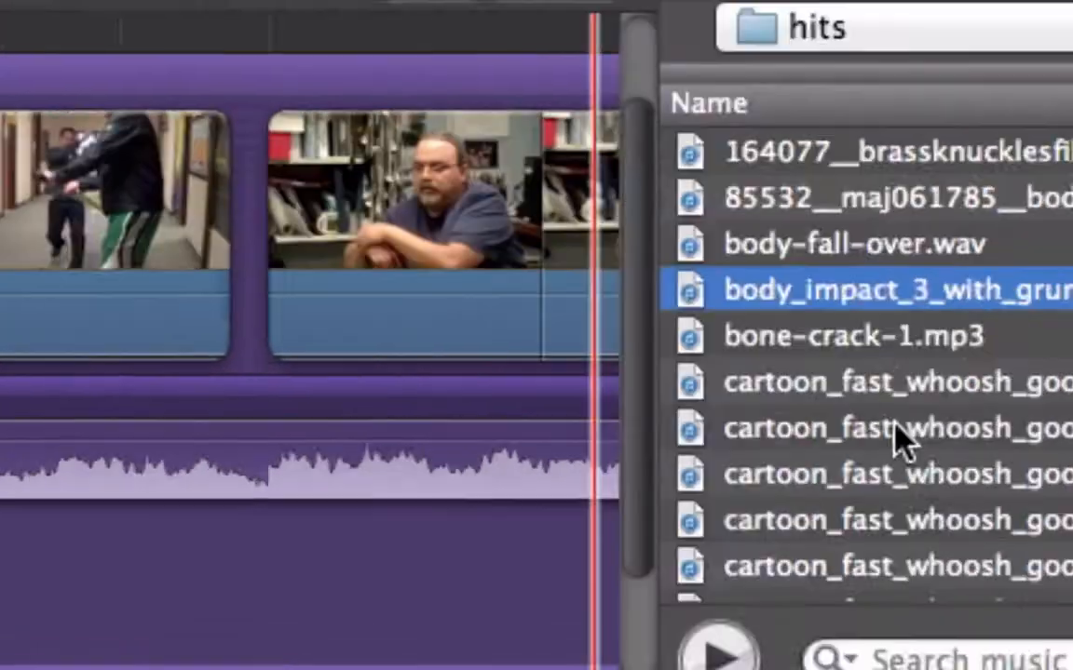
- Preview hammer_bang.mp3 from the hits folder and add it under the first hallway clip, starting just after the whoosh effect begins
scroll(897, 437, "down", 5)
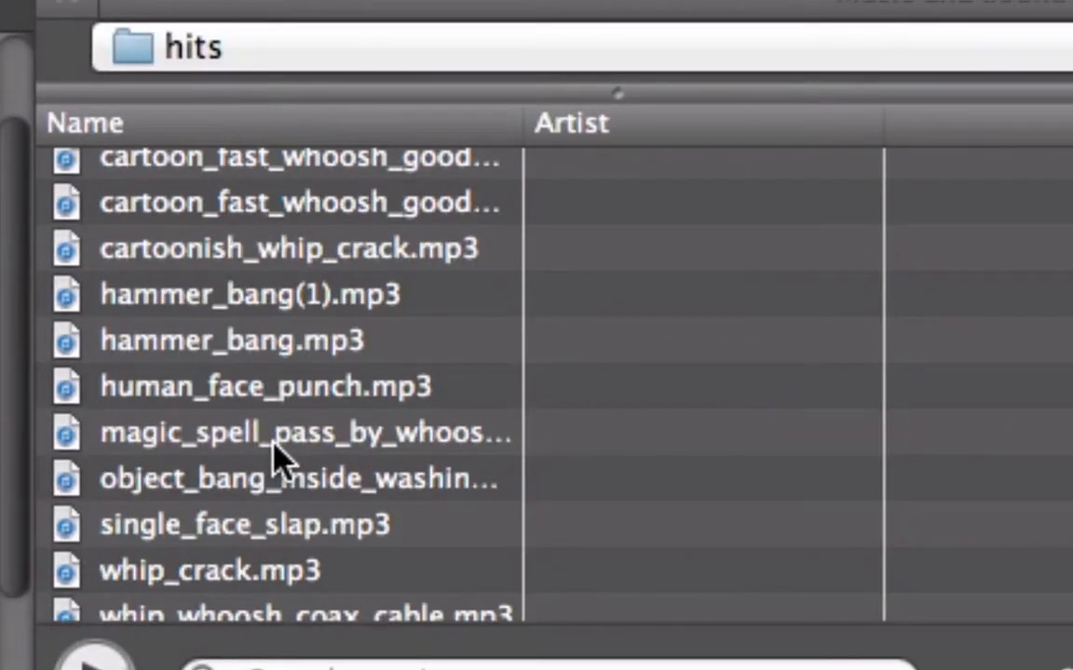
scroll(277, 454, "down", 1)
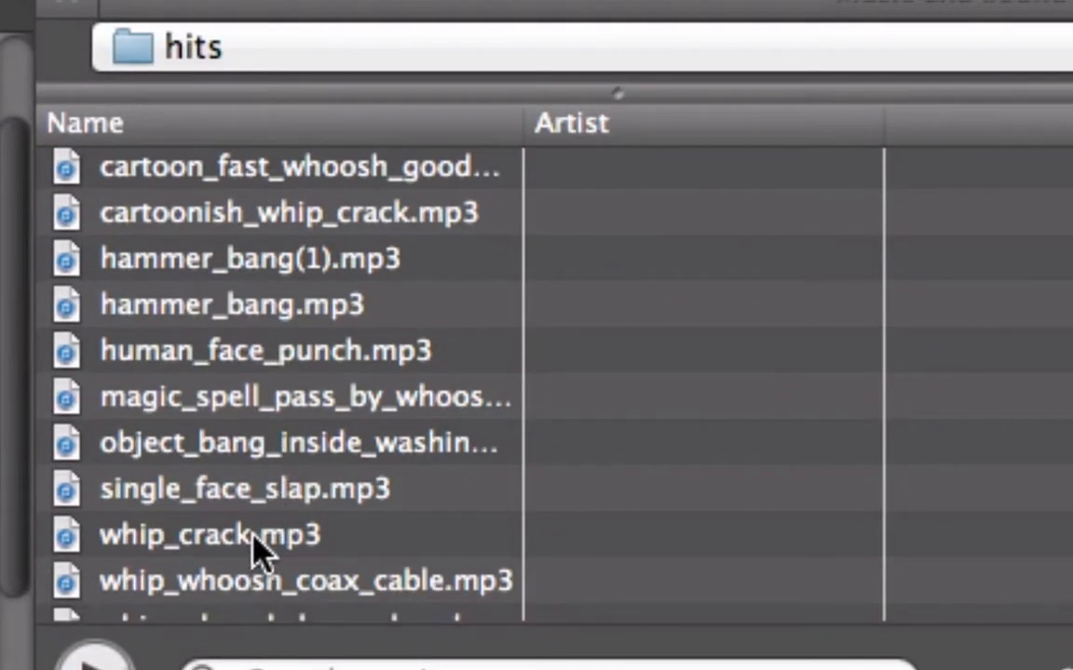
scroll(257, 547, "down", 3)
scroll(232, 280, "up", 1)
left_click(229, 197)
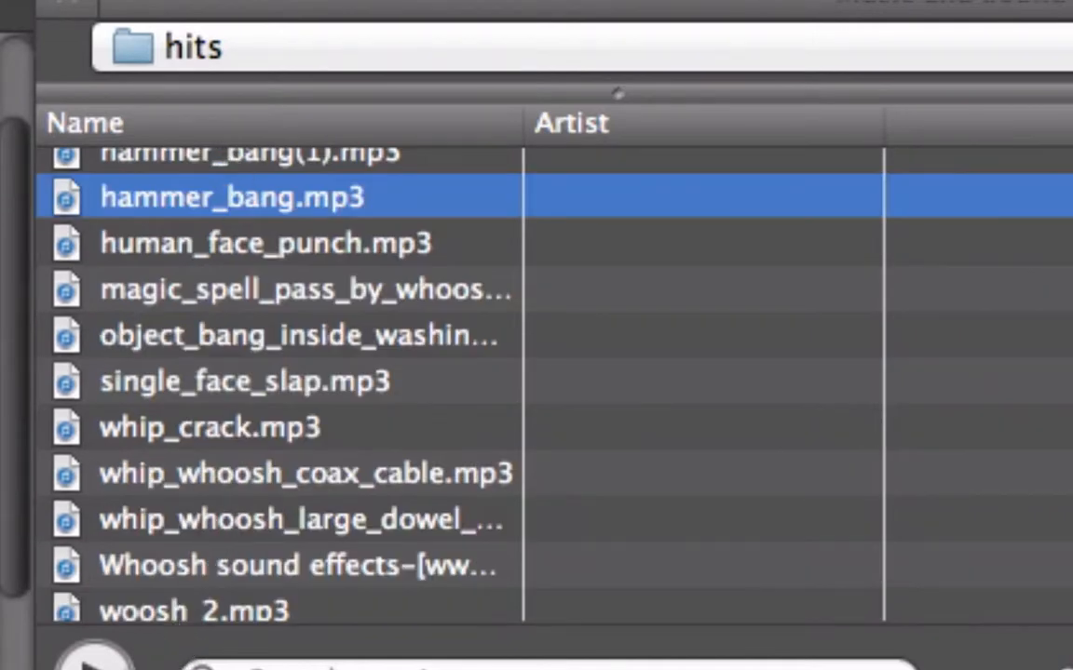
left_click(94, 664)
left_click_drag(223, 202, 265, 181)
- Trim the end of the hammer bang effect in the Clip Trimmer so it lasts 0.4s
left_click(298, 295)
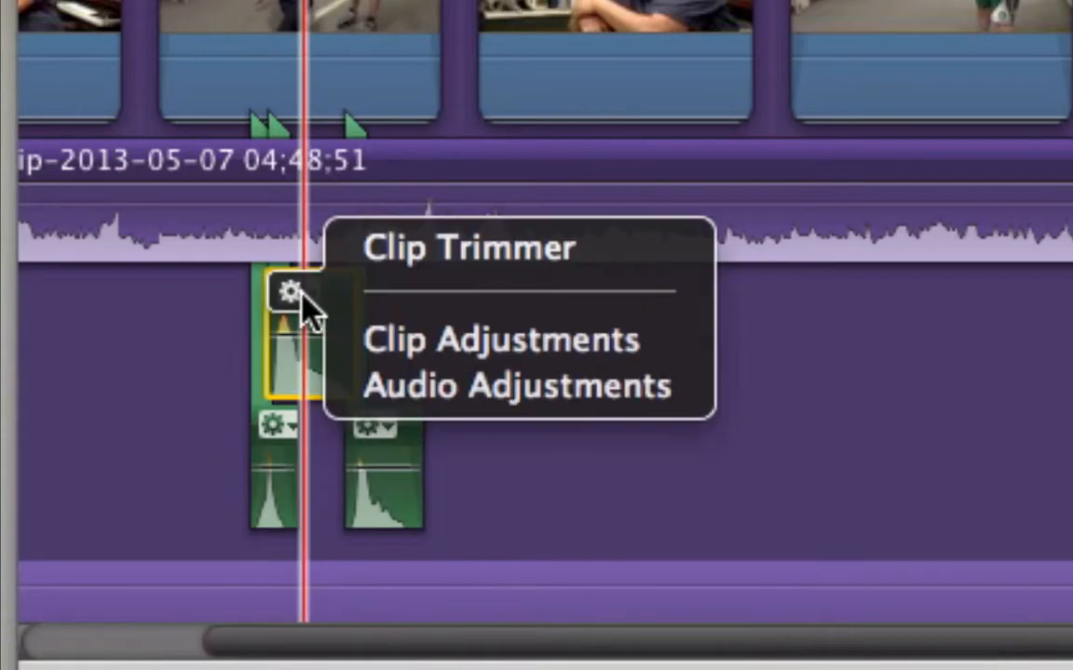
left_click(391, 276)
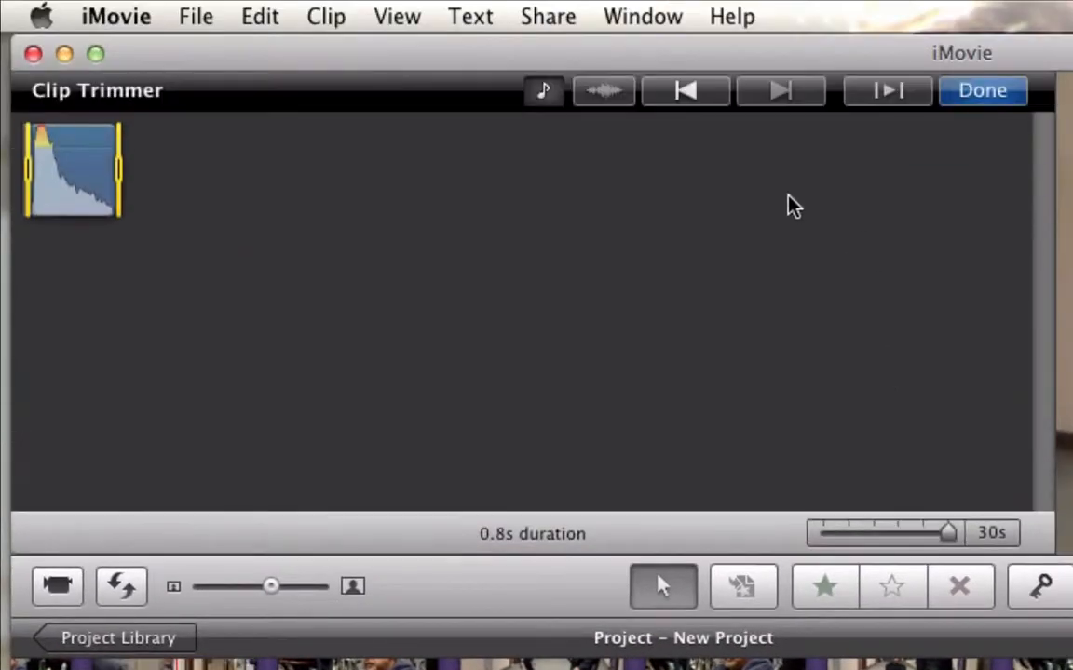
left_click_drag(119, 175, 78, 182)
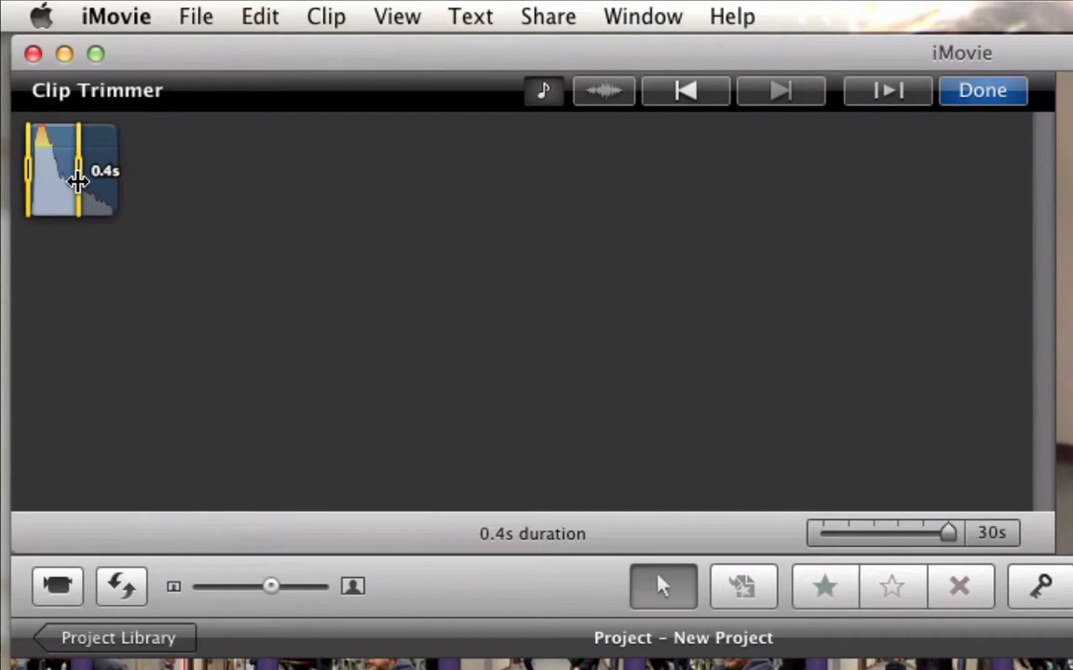
left_click(985, 93)
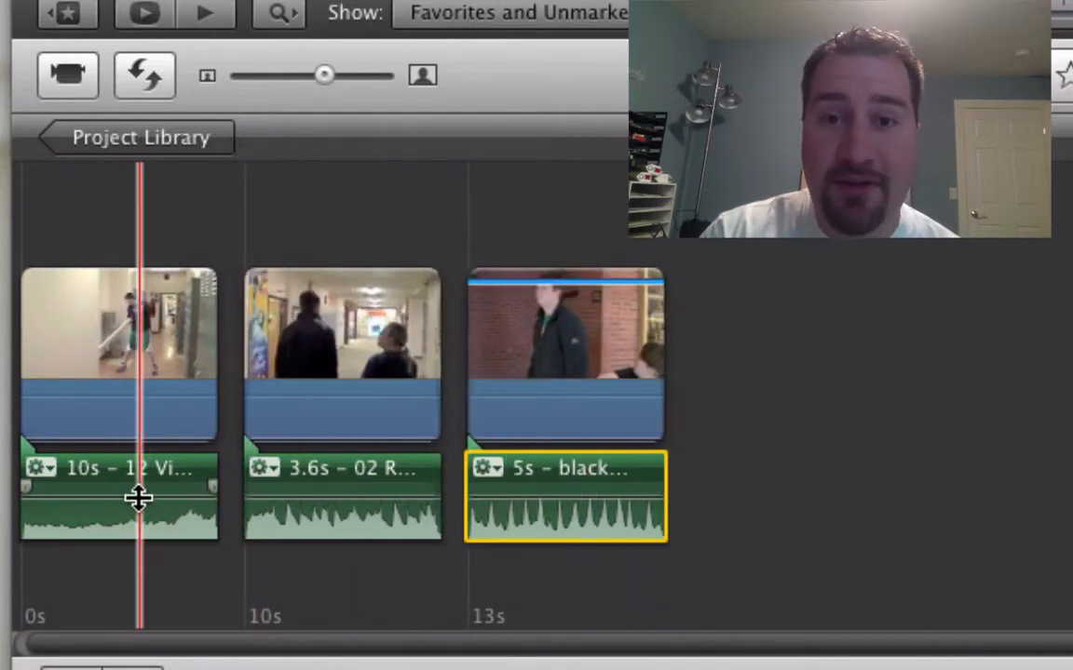
- Raise the volume of the "12 Vide Cor Meum" music under the first clip to about 230%
left_click_drag(129, 495, 129, 486)
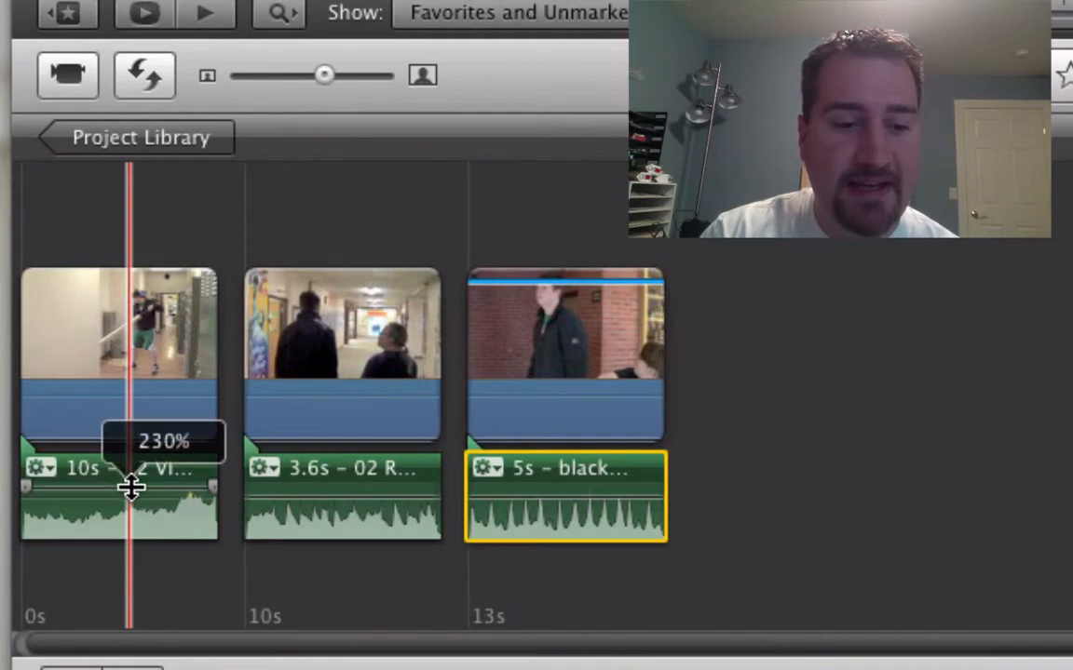
left_click_drag(166, 491, 166, 489)
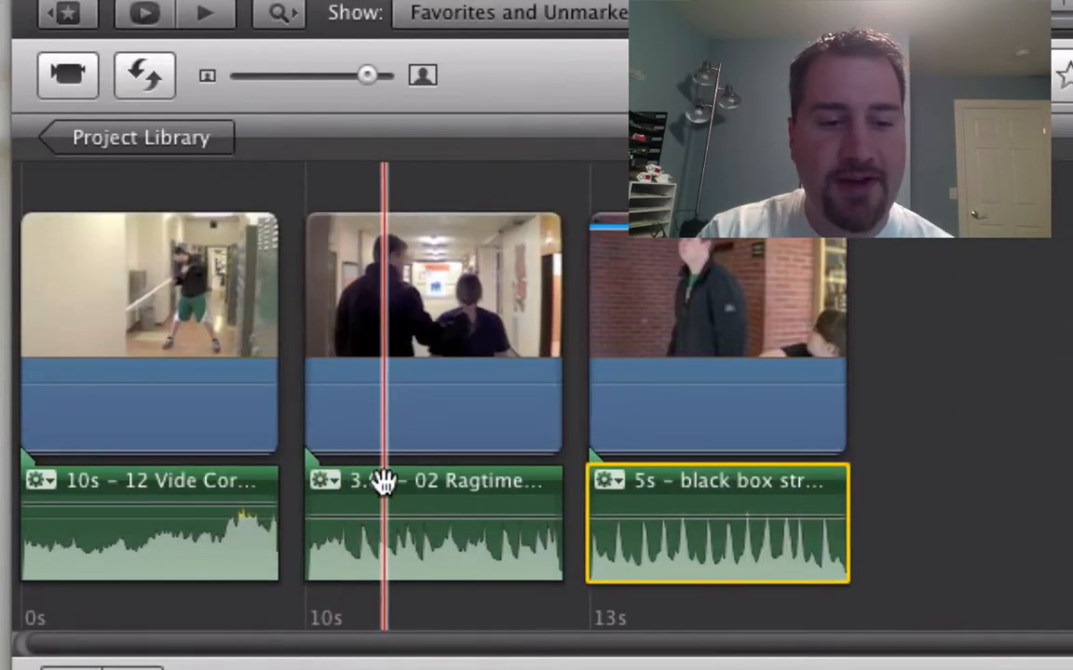
- Move the "02 Ragtime Cat" music earlier to overlap the first clip's ending, and extend its end to 4.5s at the second clip's end
mouse_move(378, 482)
left_mouse_down()
mouse_move(369, 503)
mouse_move(318, 495)
left_mouse_up()
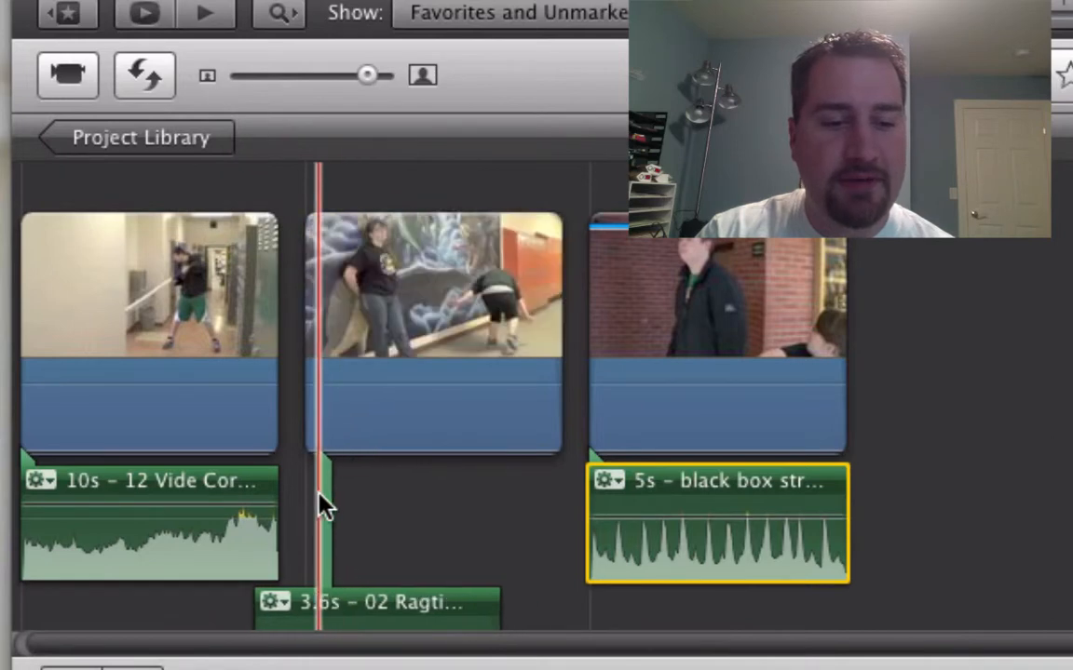
scroll(318, 493, "down", 3)
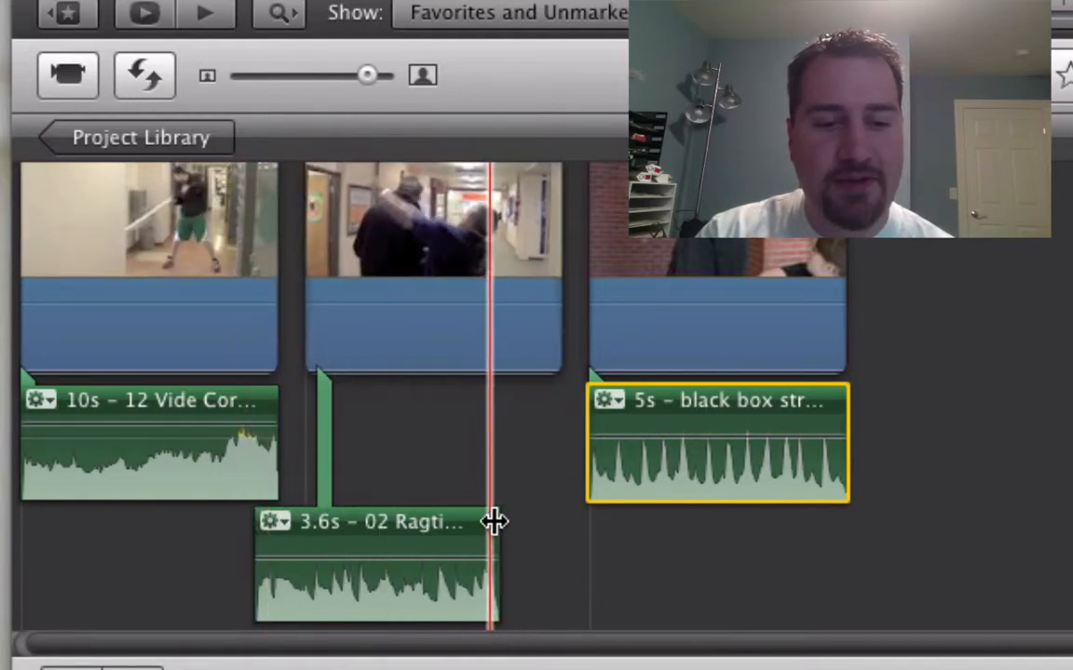
left_click_drag(495, 521, 562, 523)
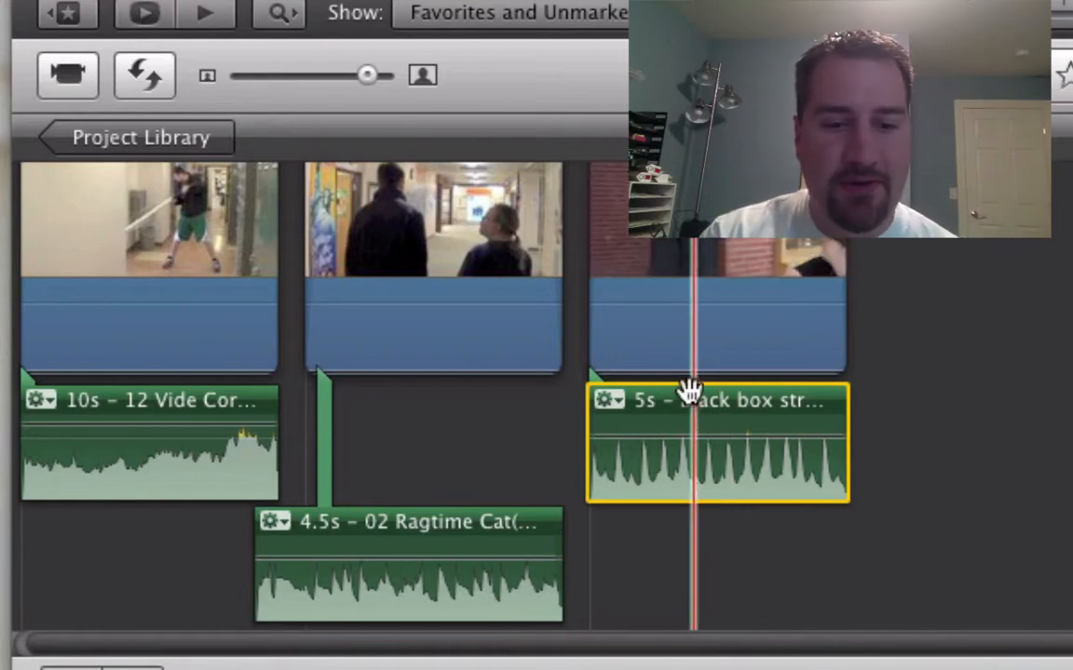
- Start the "black box strike it" music under the second clip's ending, extended to 5.5s to reach the third clip's end, and play the project
left_click_drag(687, 402, 655, 412)
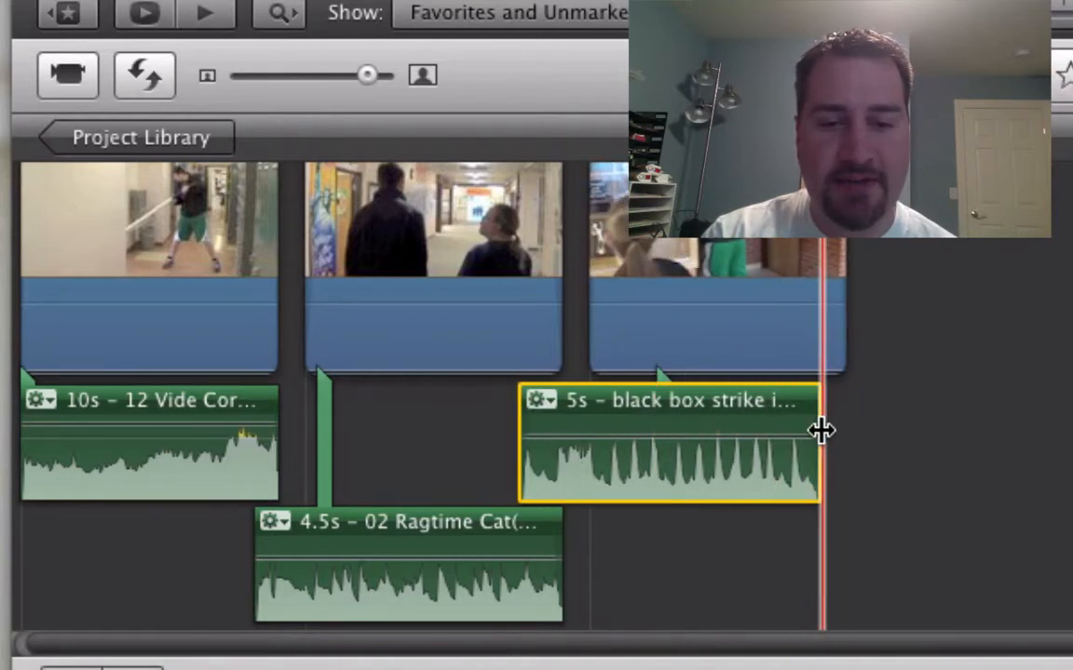
left_click_drag(821, 431, 847, 431)
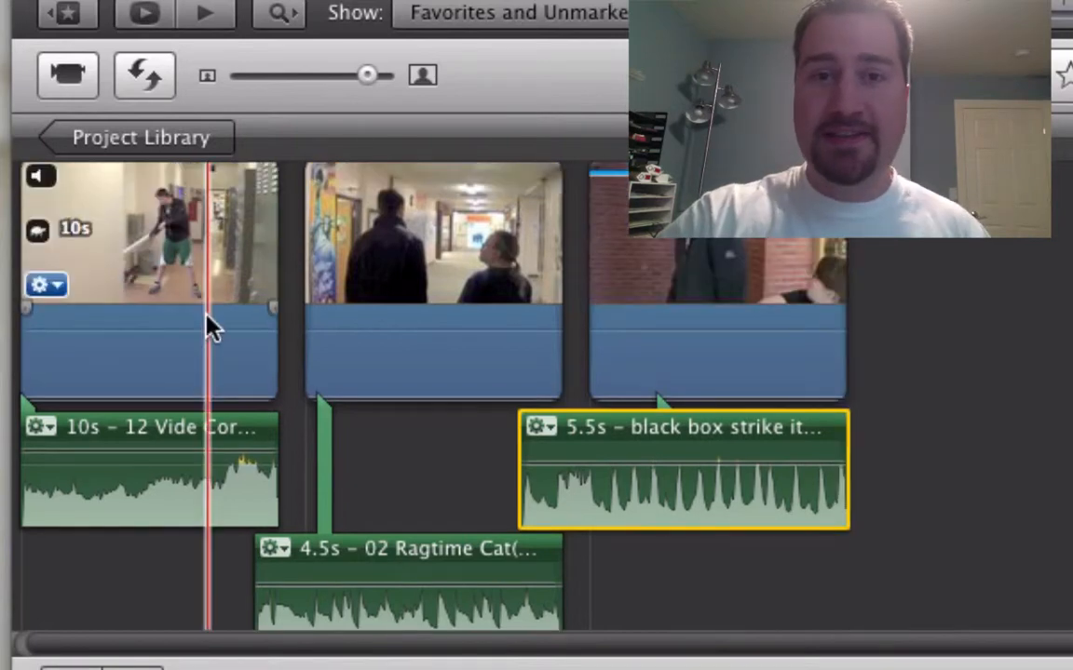
key("space")
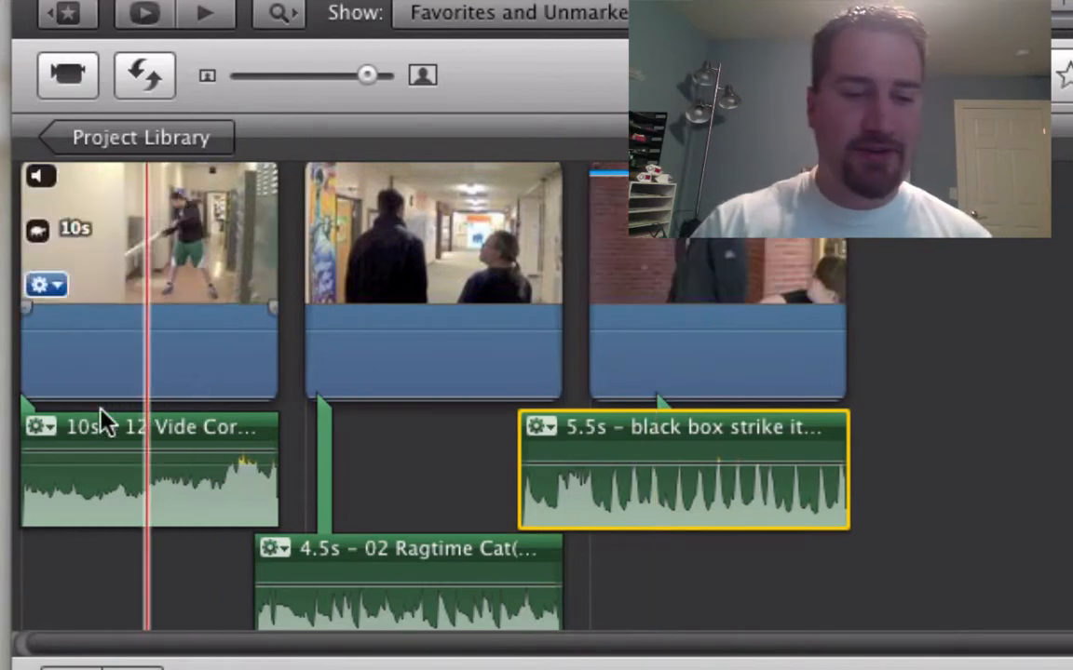
scroll(264, 424, "down", 2)
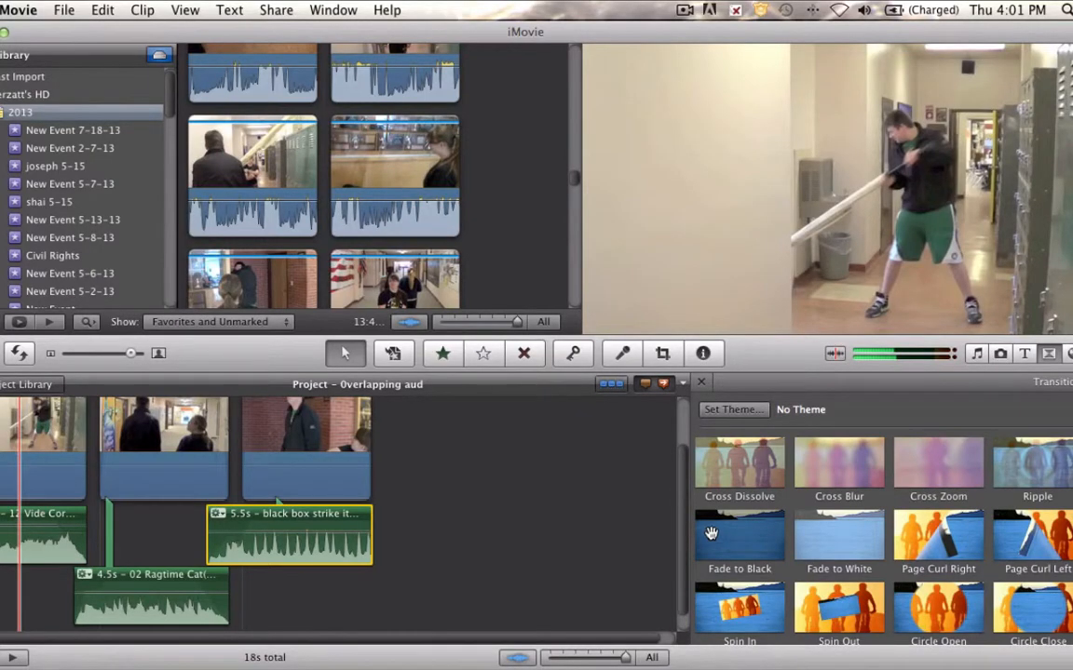
- Insert a Fade to Black transition between the first and second clips, lasting 1.5 seconds and not applied to all transitions
left_click_drag(711, 533, 95, 458)
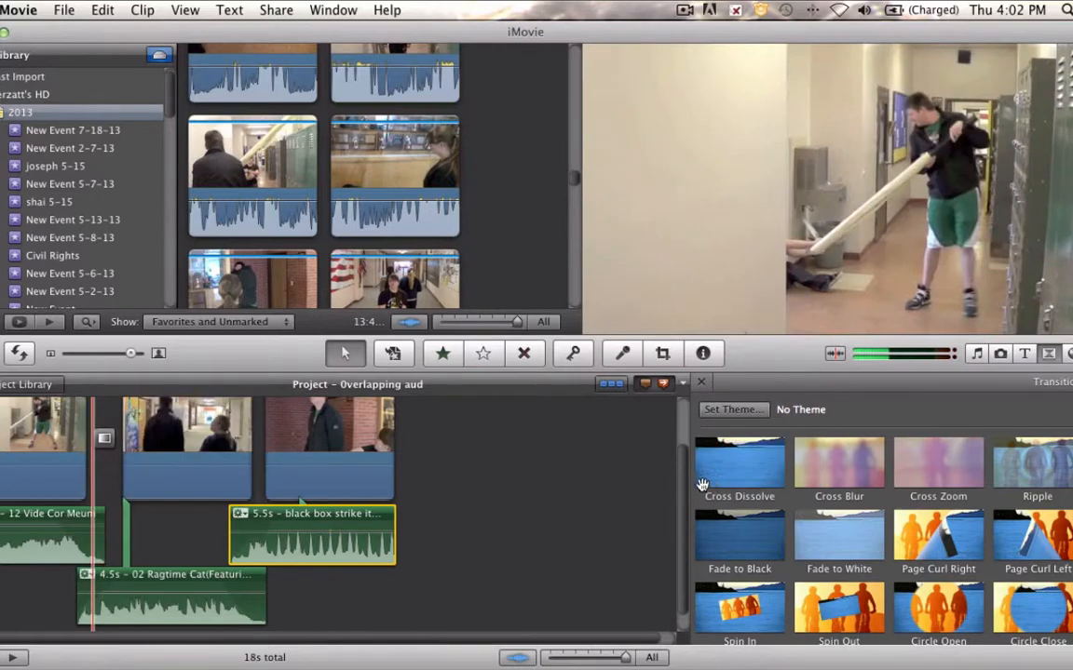
double_click(103, 438)
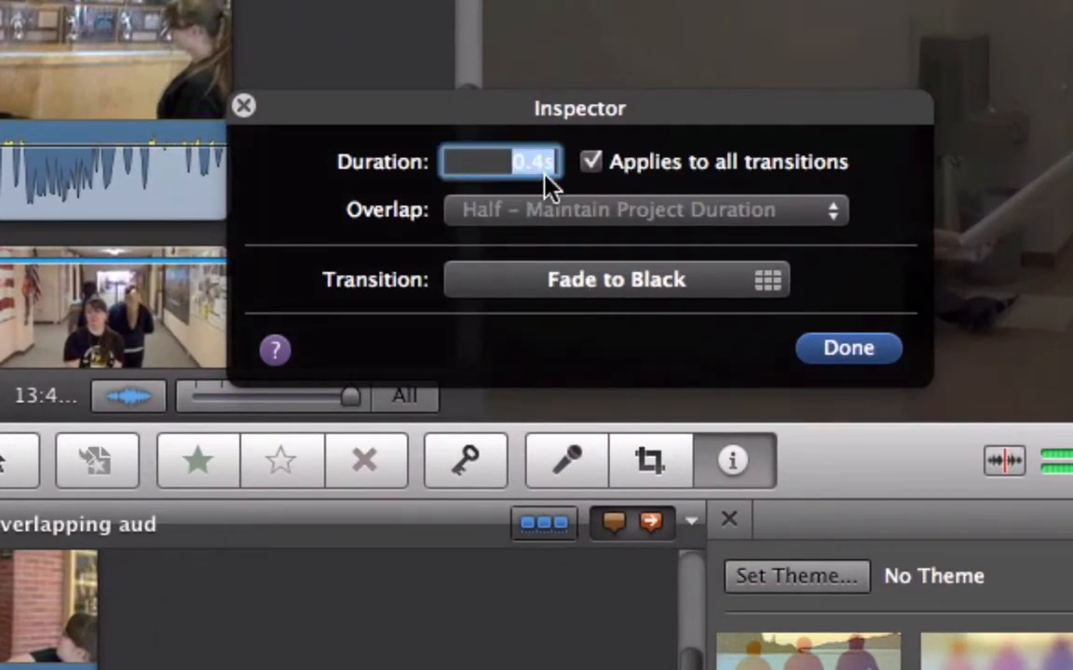
type("1.5")
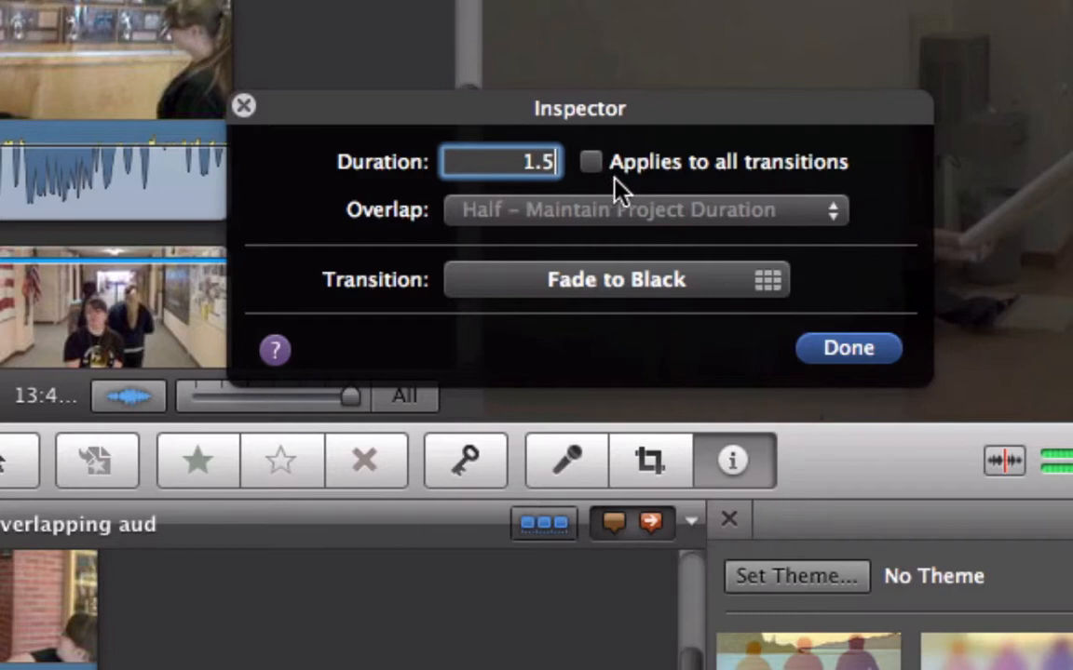
left_click(845, 353)
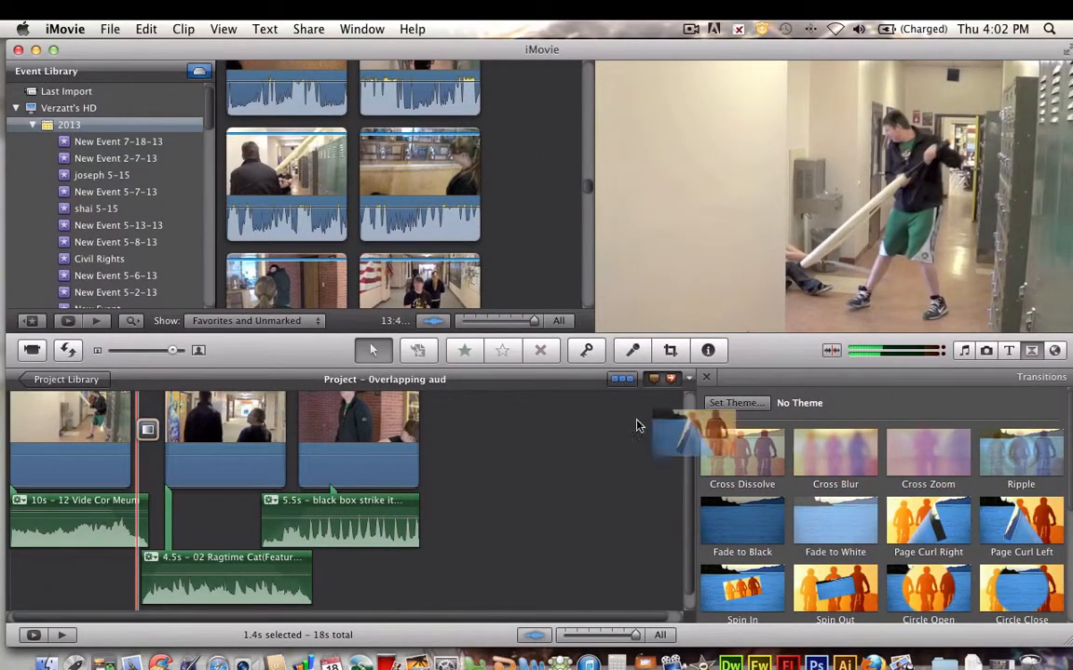
- Insert a Page Curl Left transition between the second and third clips
mouse_move(637, 425)
left_mouse_down()
mouse_move(395, 366)
mouse_move(291, 435)
left_mouse_up()
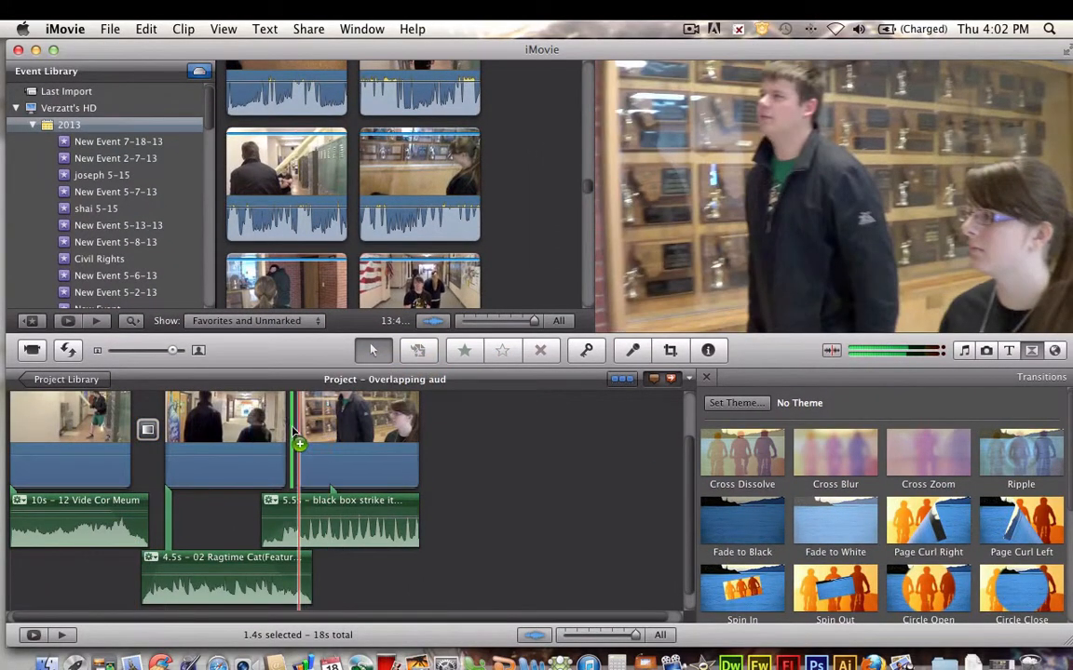